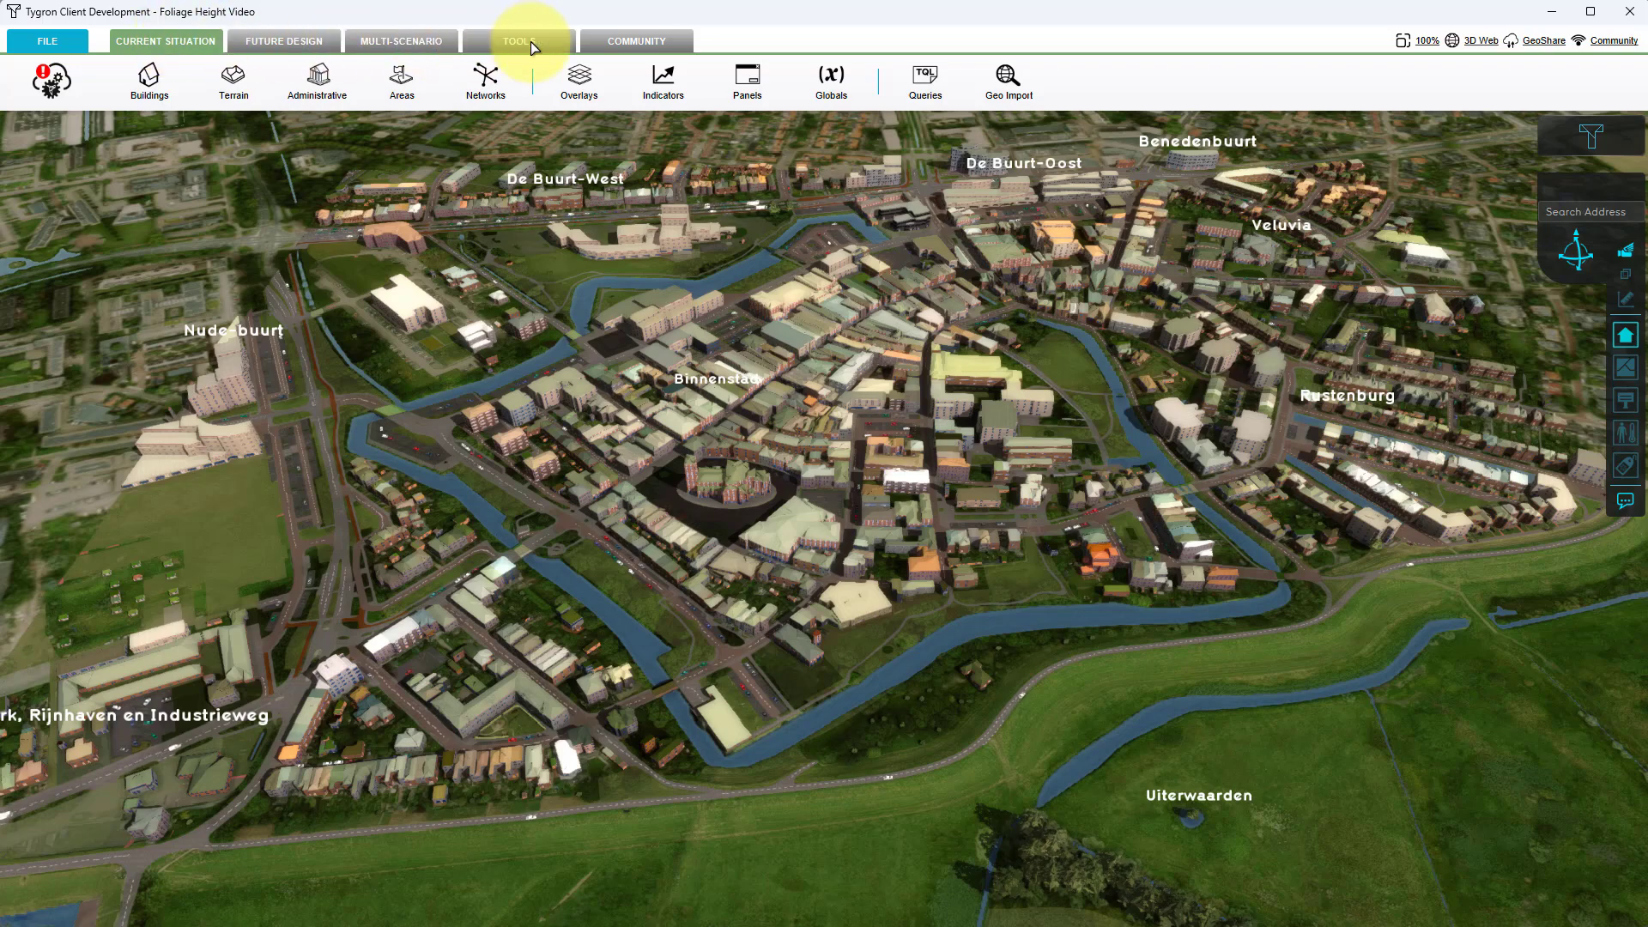
# Display the AI Inference overlay and examine the foliage it detects across the city.
pyautogui.click(571, 79)
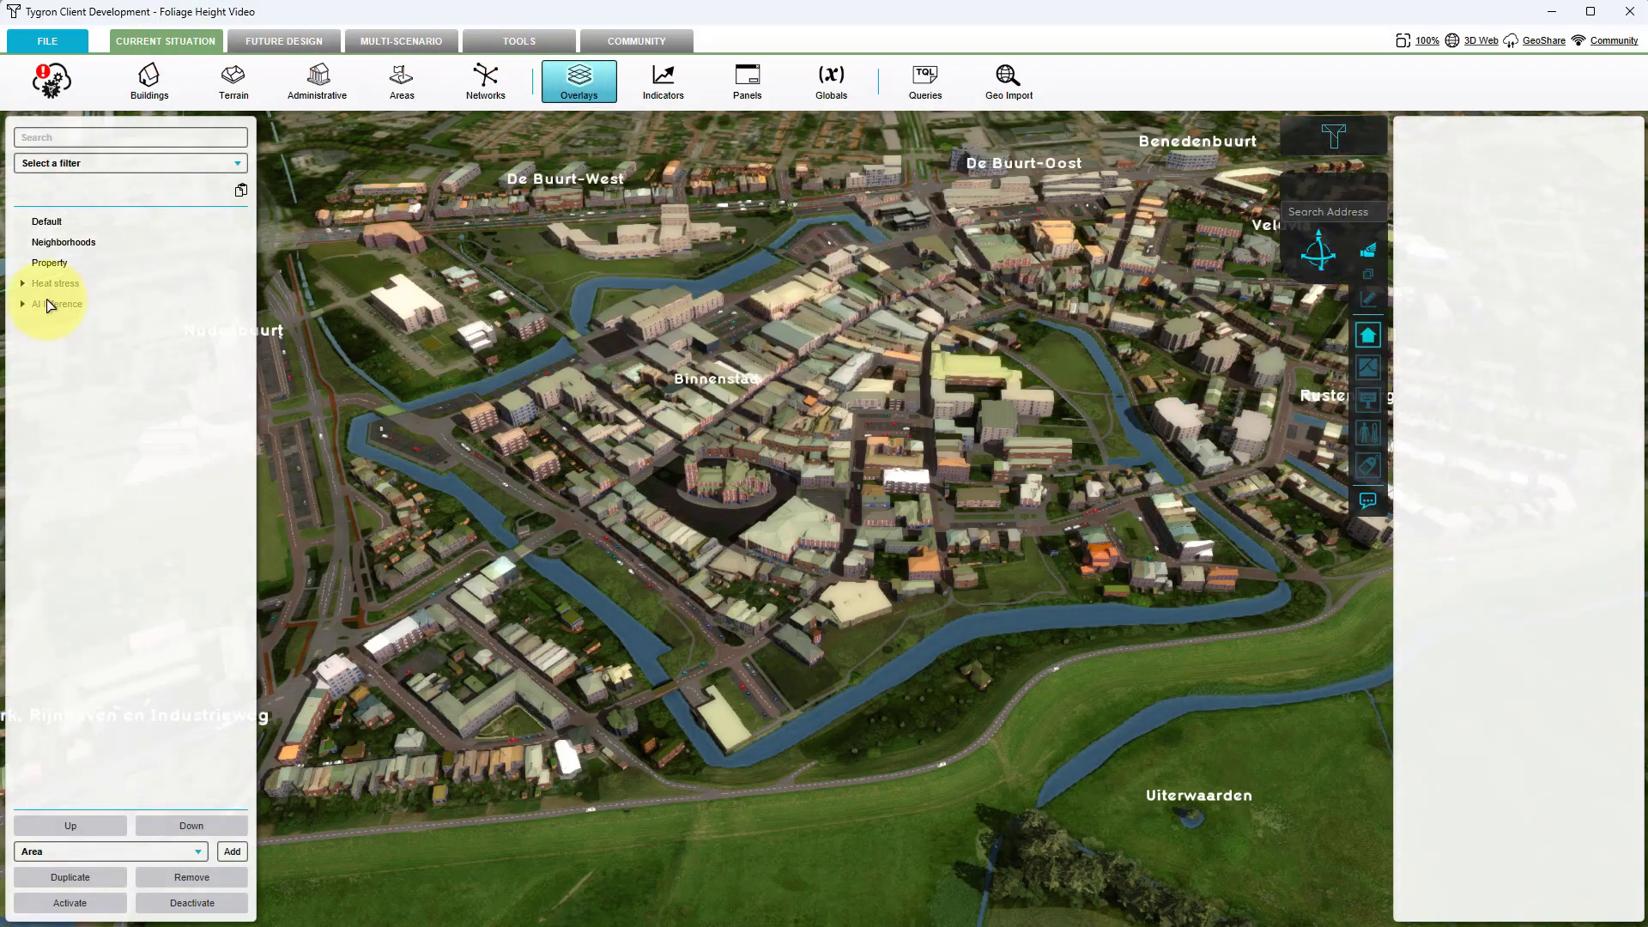
pyautogui.click(49, 305)
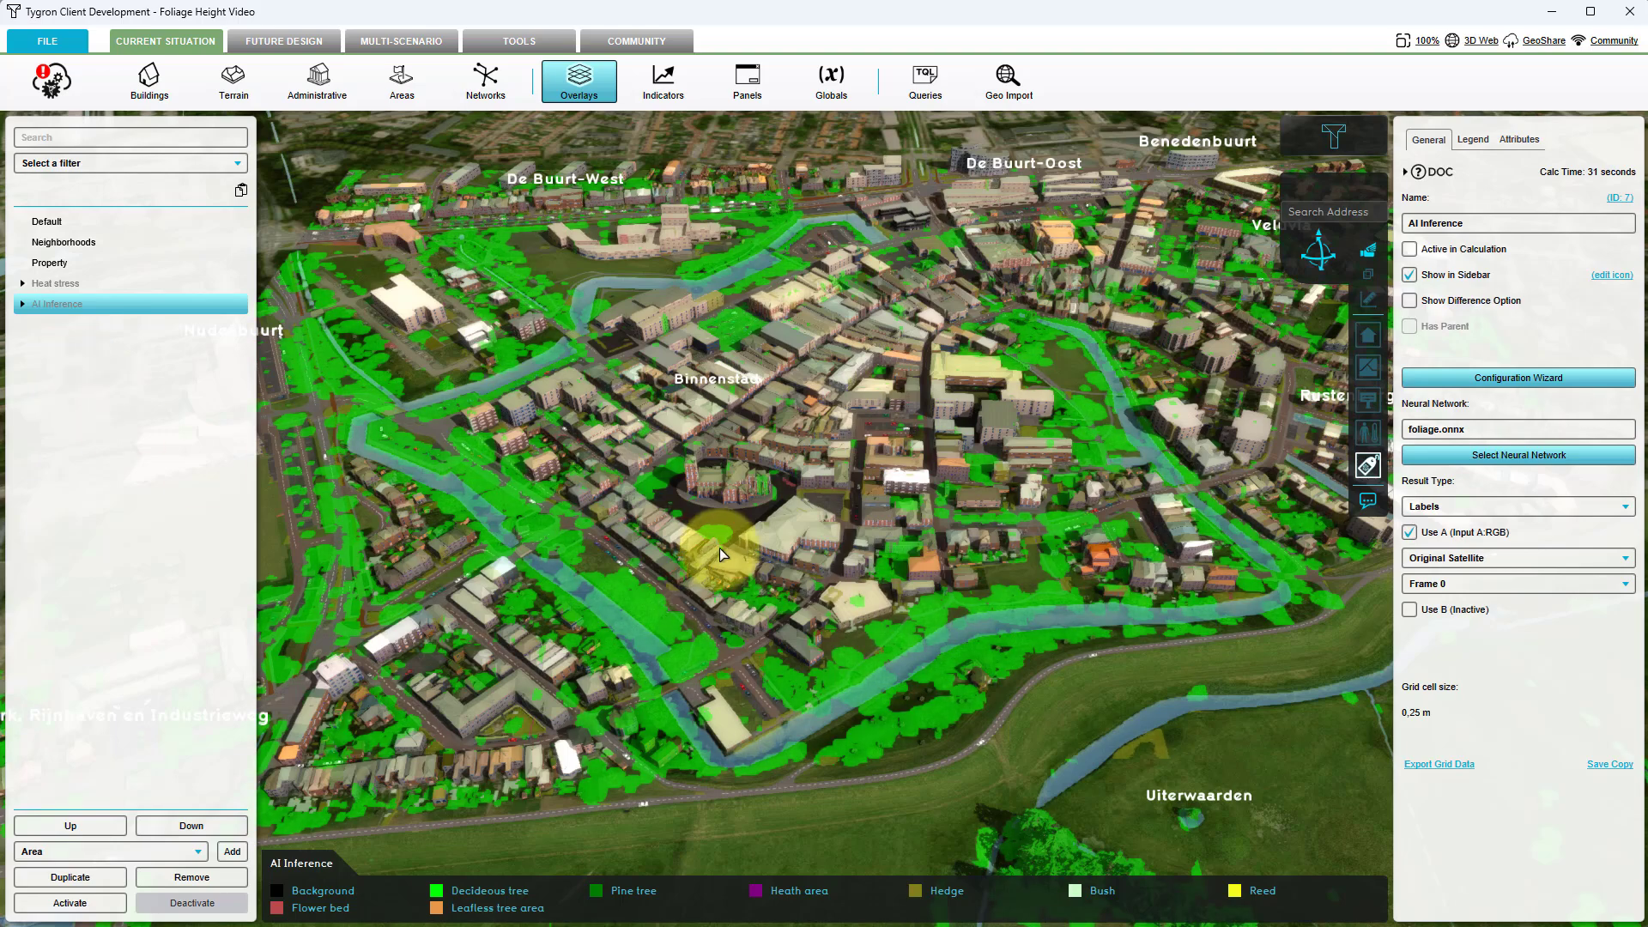
pyautogui.moveTo(720, 547); pyautogui.dragTo(719, 591)
pyautogui.scroll(-2, 748, 546)
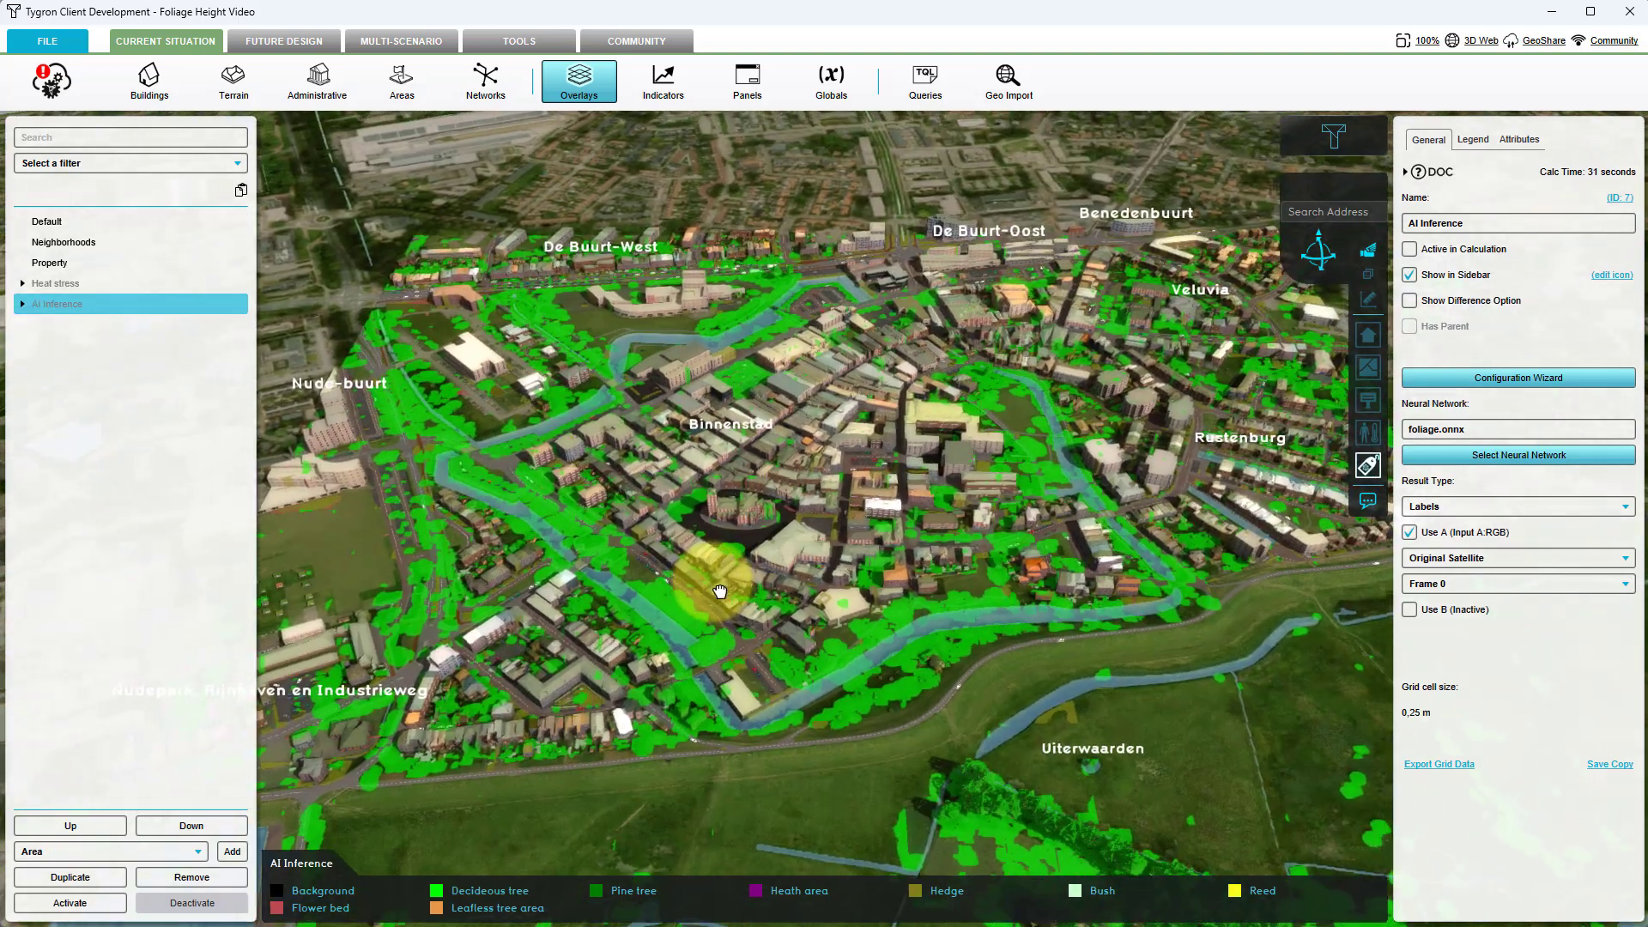
pyautogui.scroll(4, 717, 583)
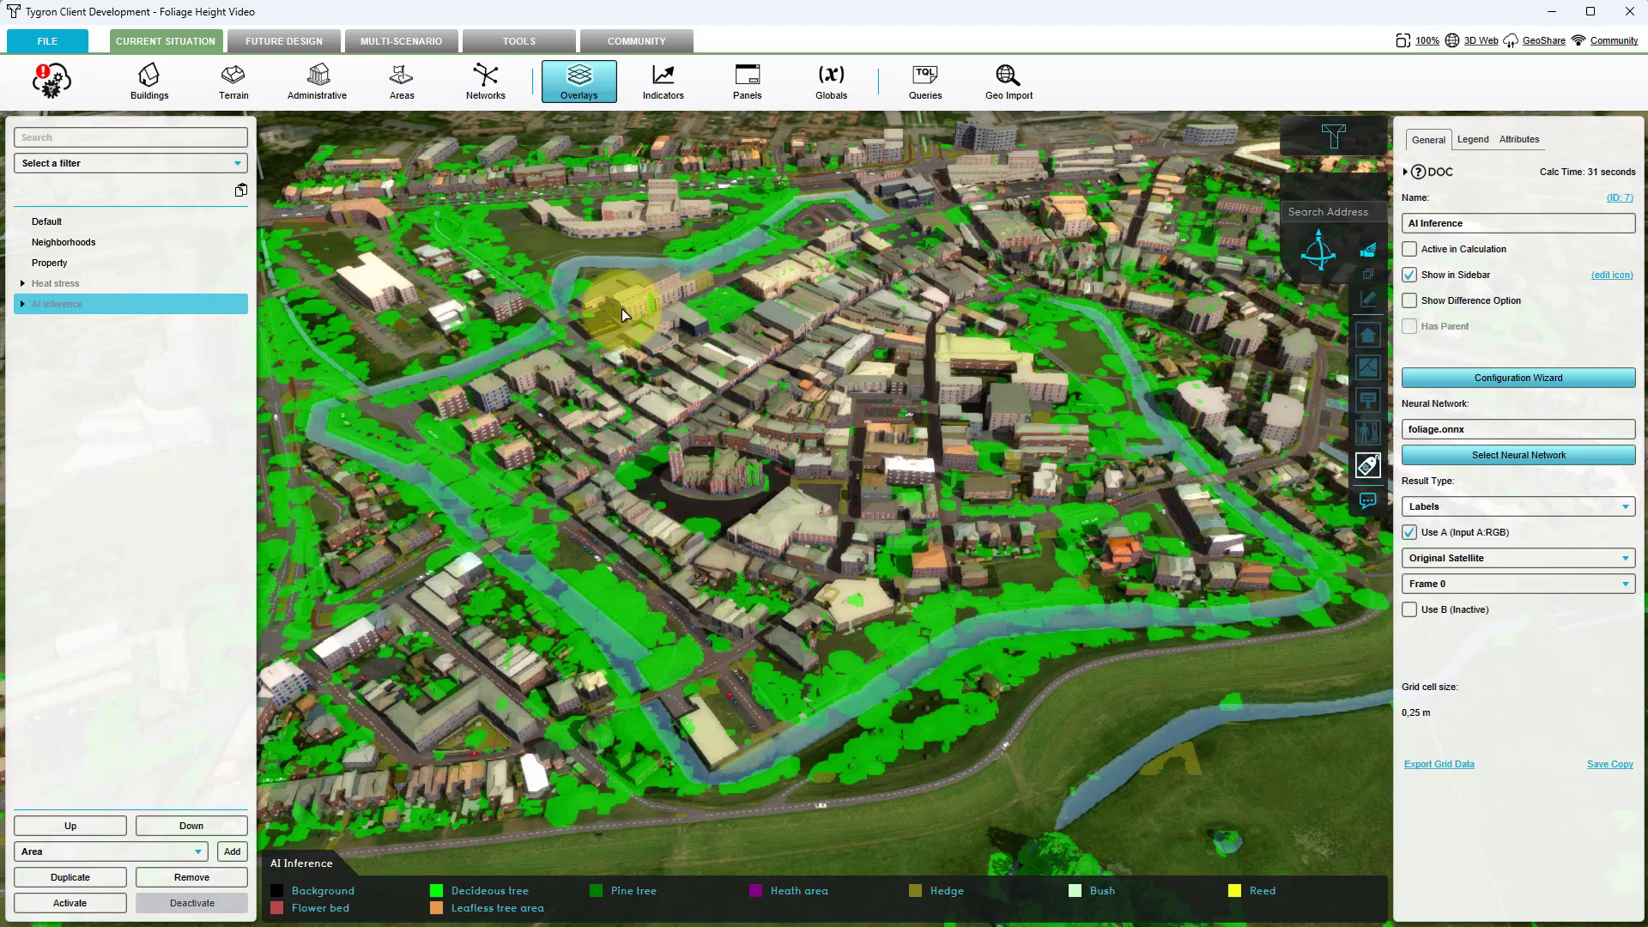
# Add a new Digital Terrain Model height map overlay.
pyautogui.click(580, 79)
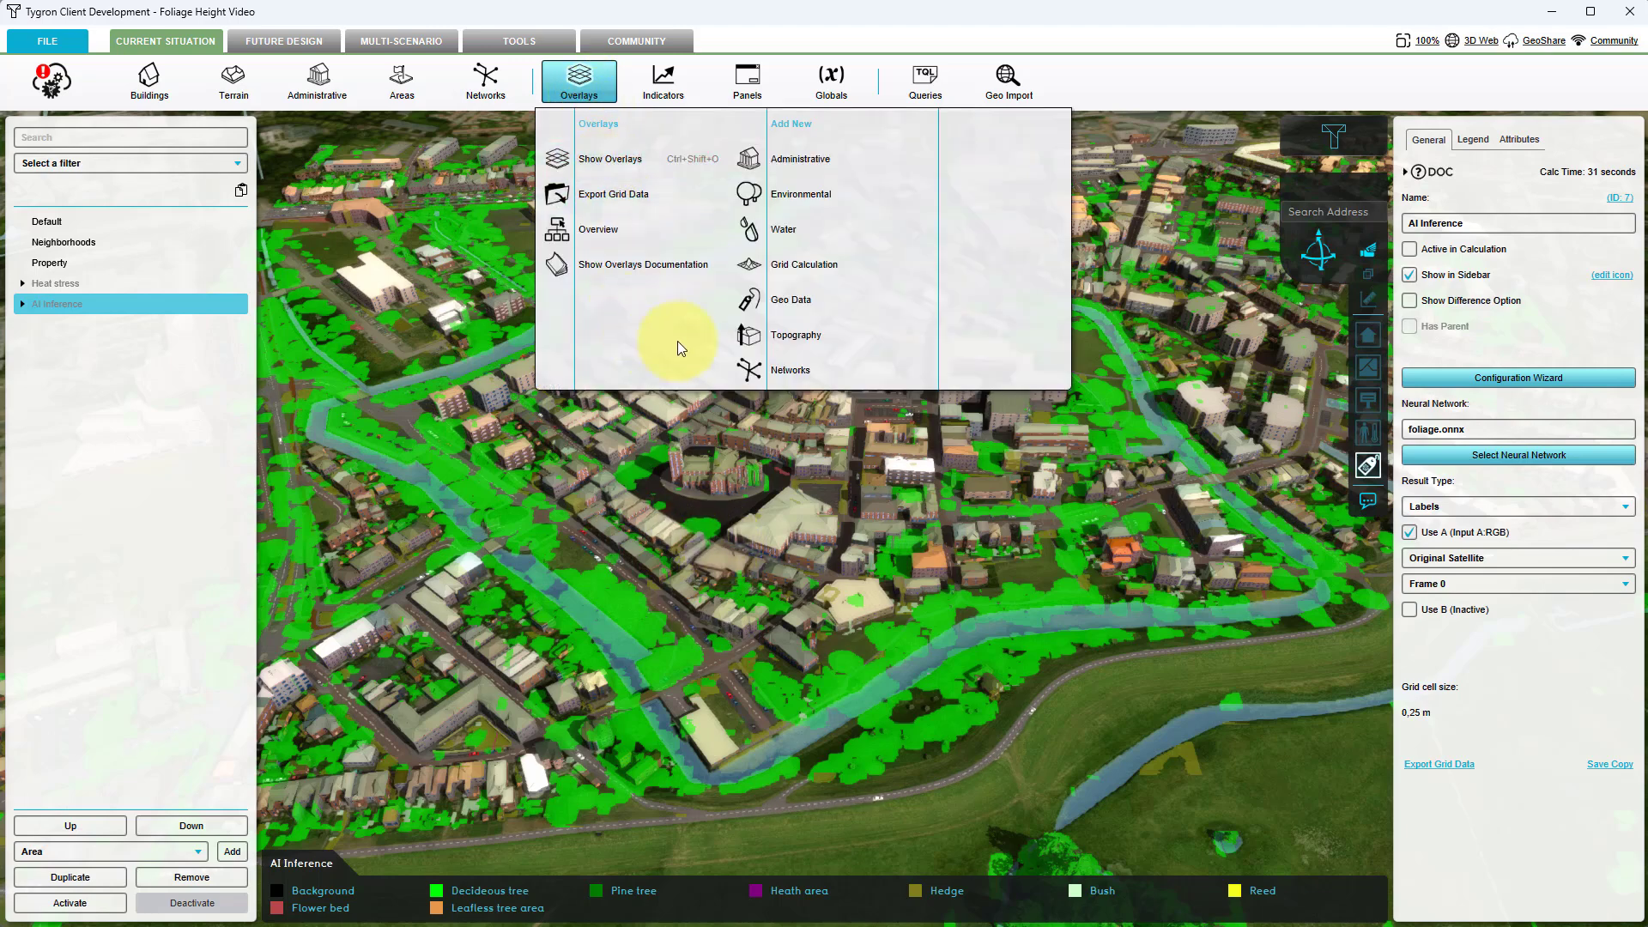
pyautogui.moveTo(772, 335)
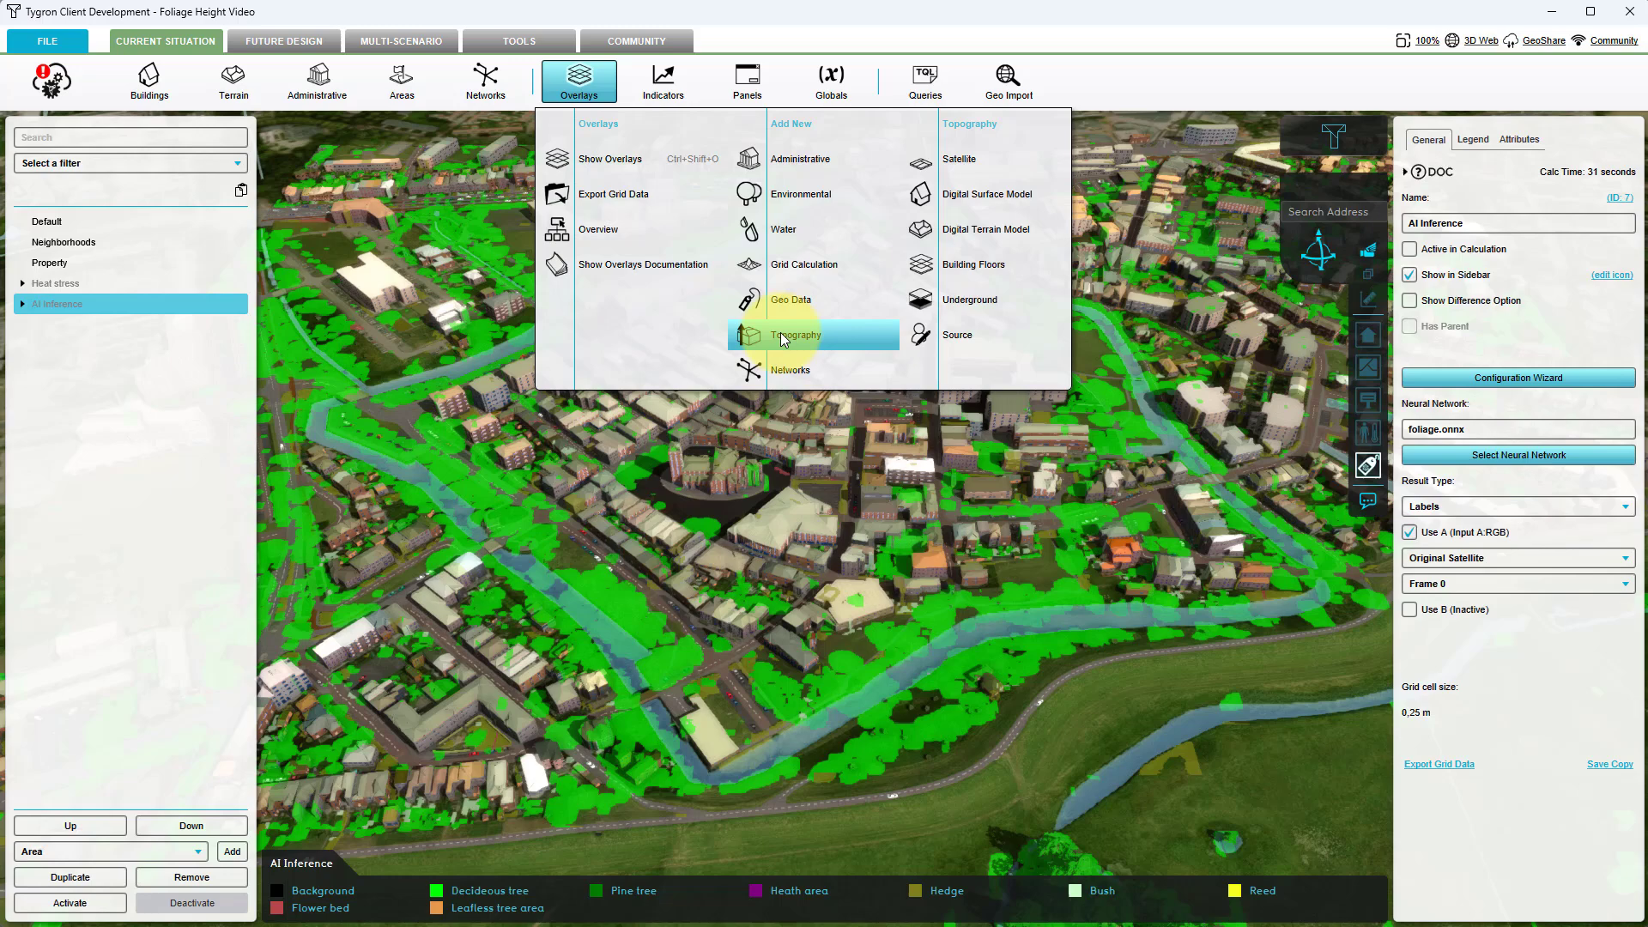
pyautogui.click(980, 231)
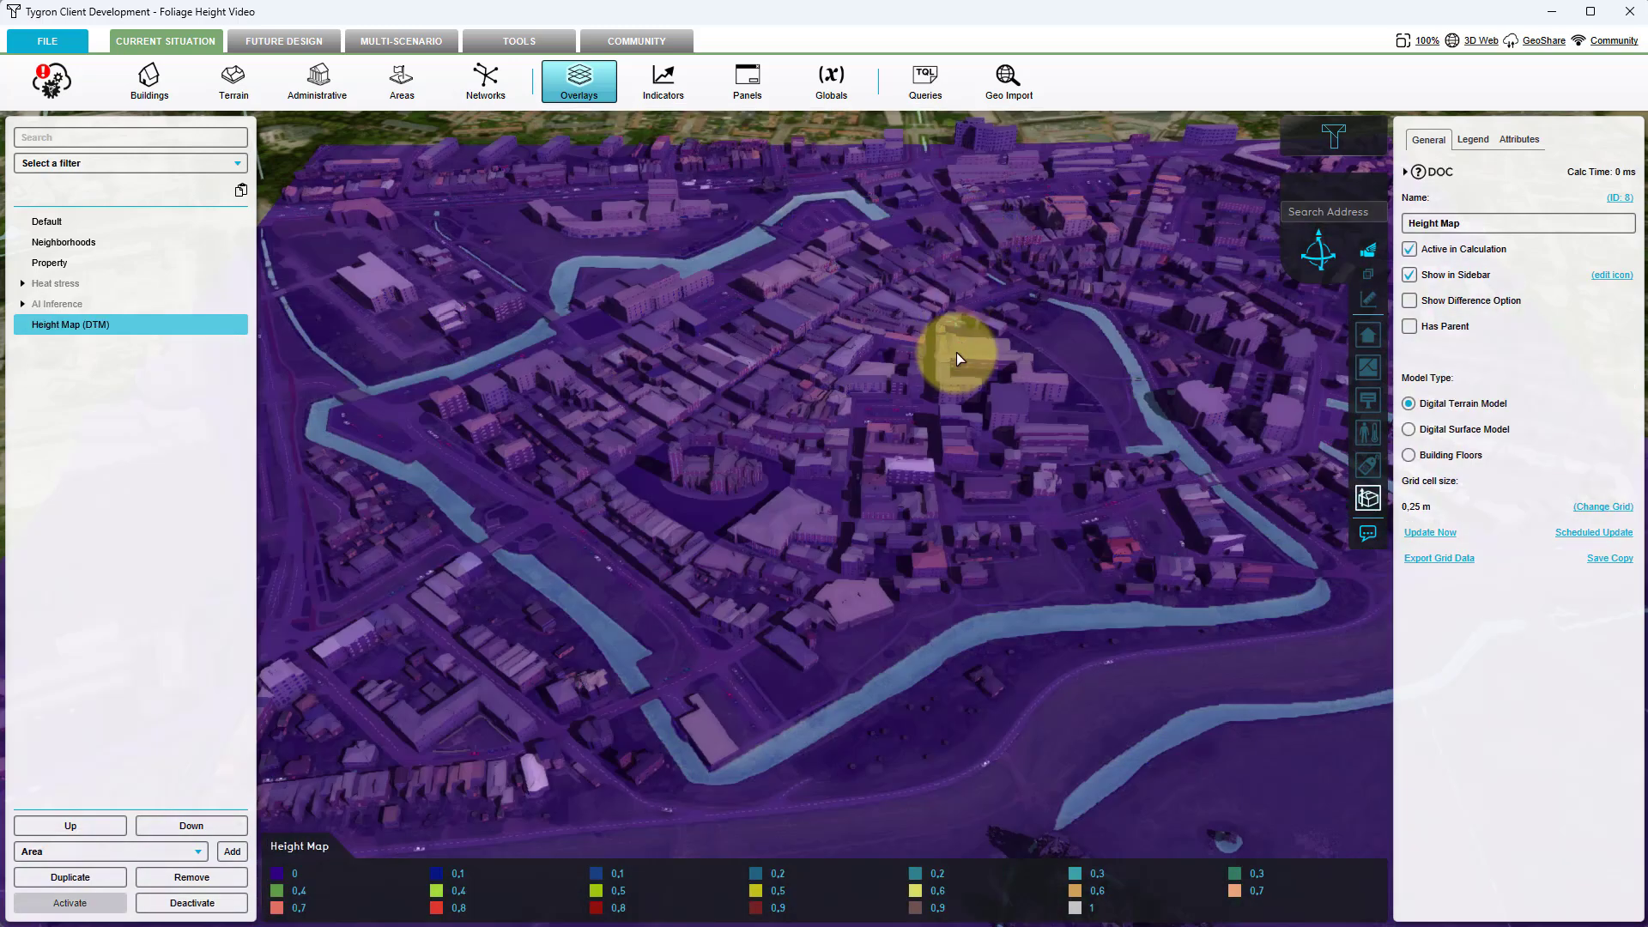
# Add a new WCS overlay from the geo data overlay types.
pyautogui.moveTo(959, 359); pyautogui.dragTo(938, 346)
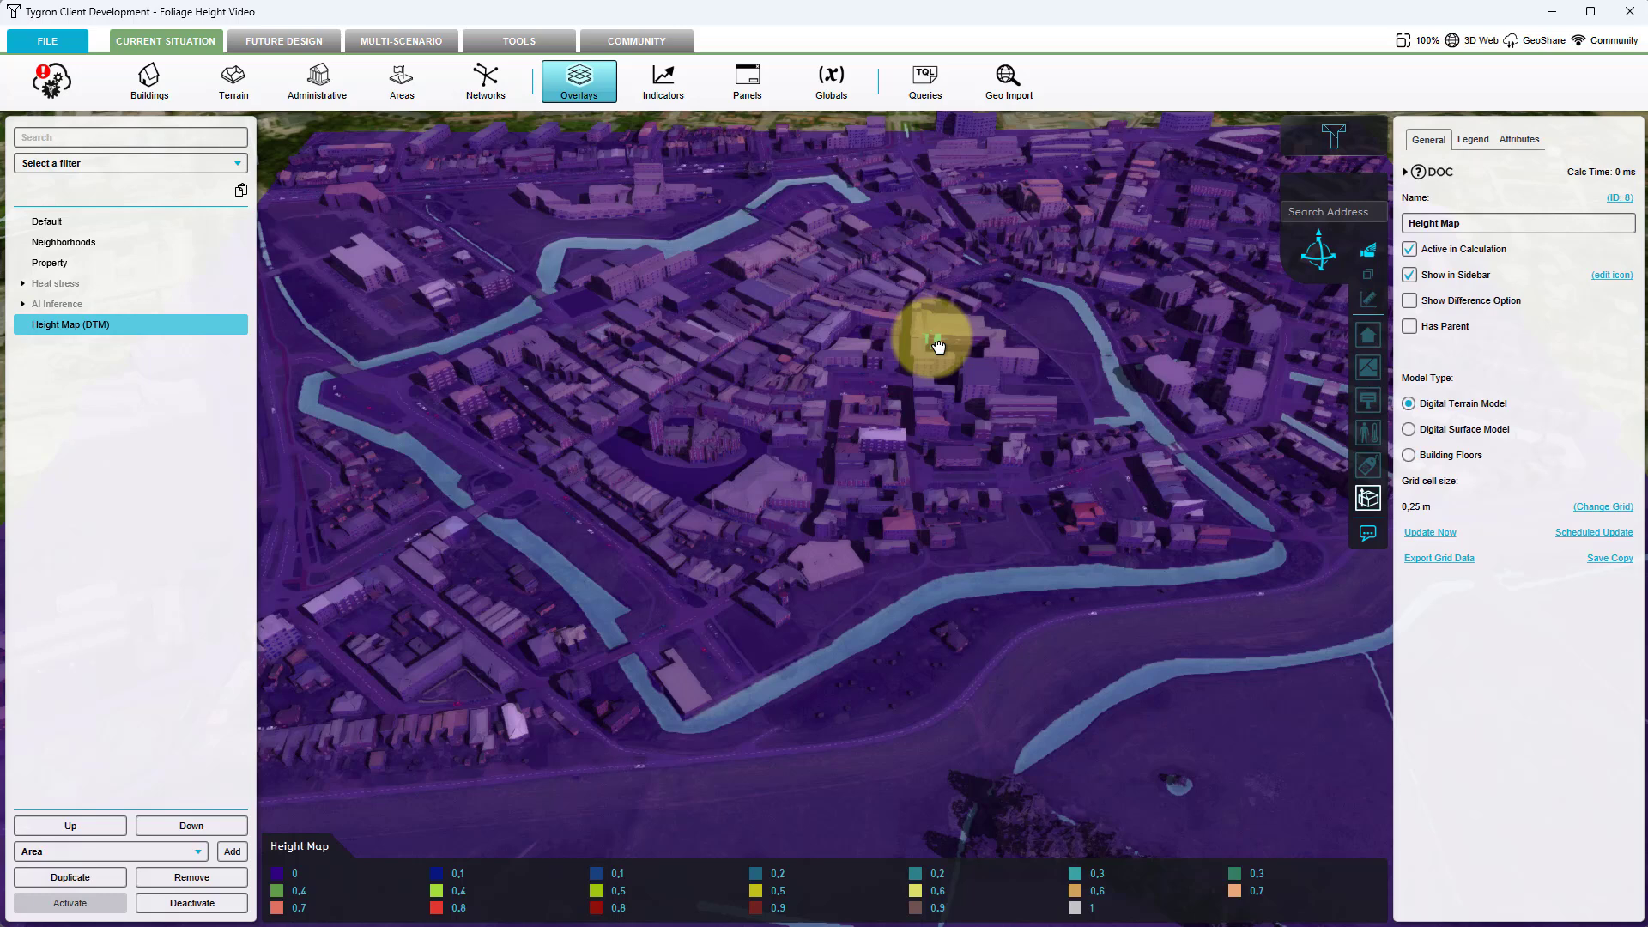
pyautogui.click(586, 93)
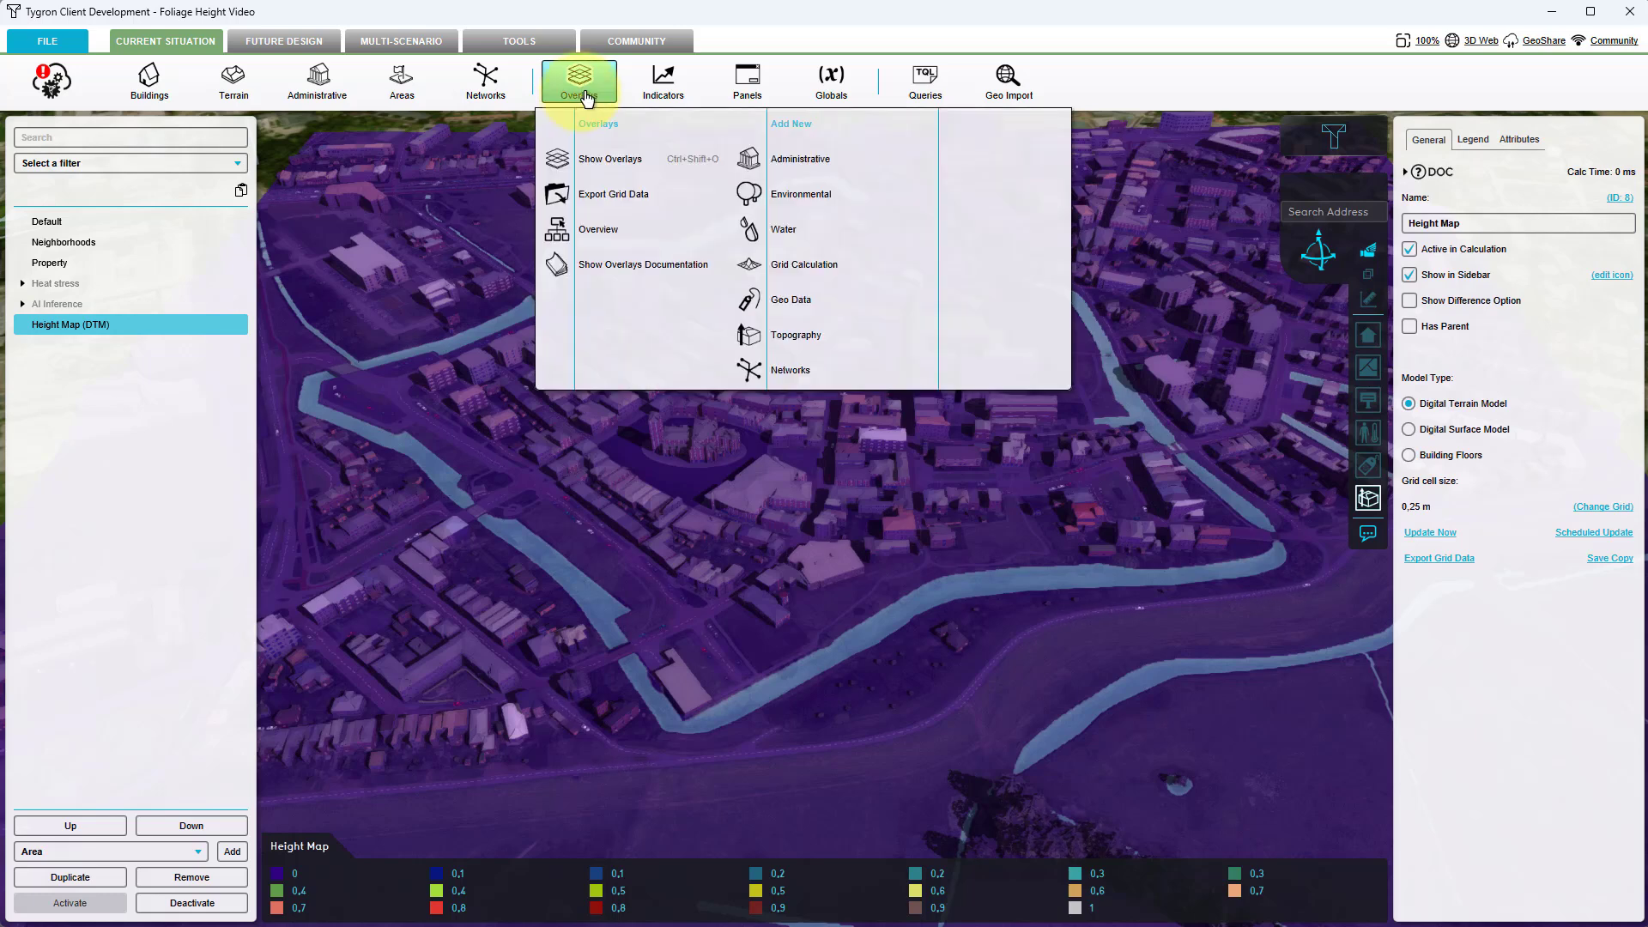
pyautogui.moveTo(783, 298)
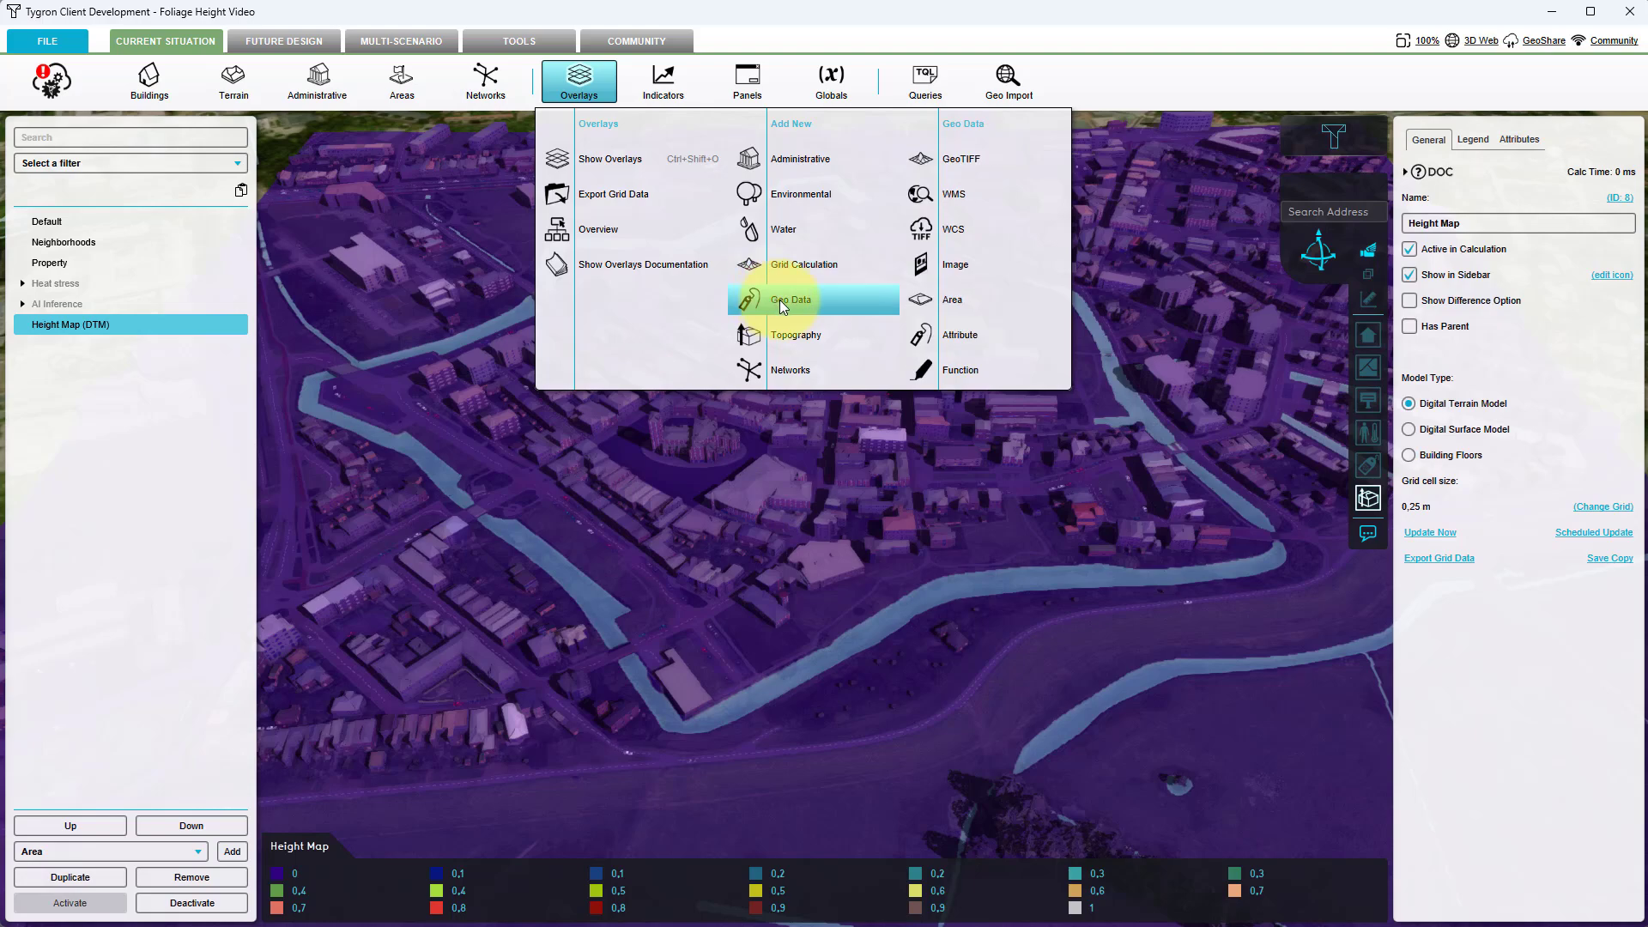
pyautogui.click(1006, 230)
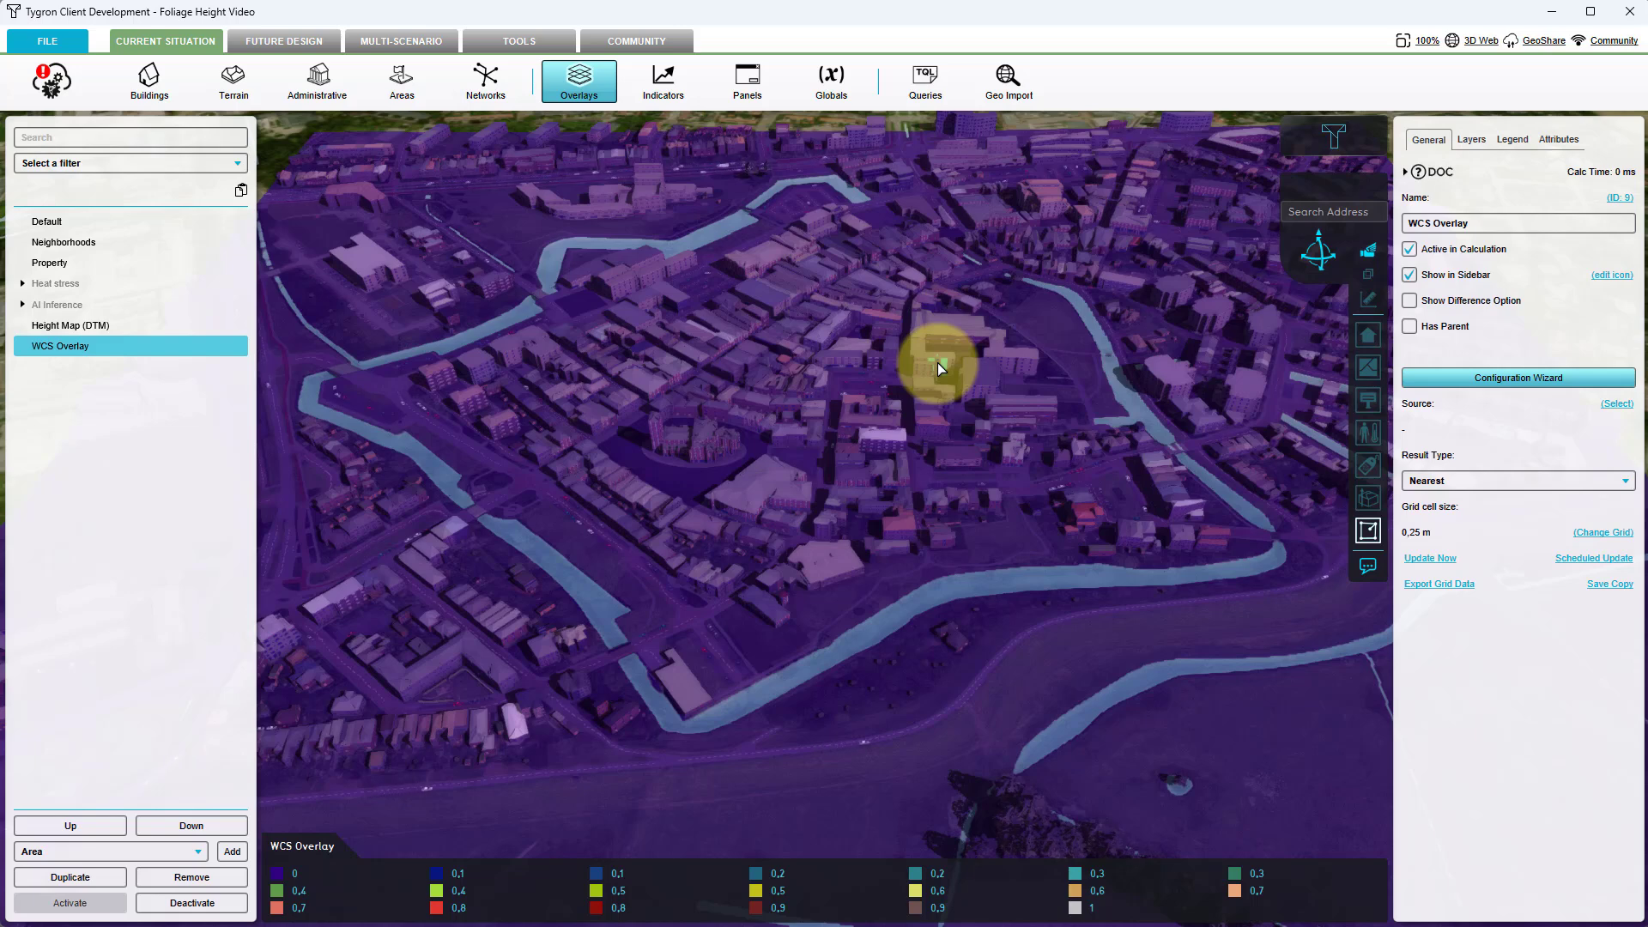
# Configure the WCS overlay with its wizard to use the AHN4 service, layer dsm_05m and the Nearest output.
pyautogui.click(1594, 379)
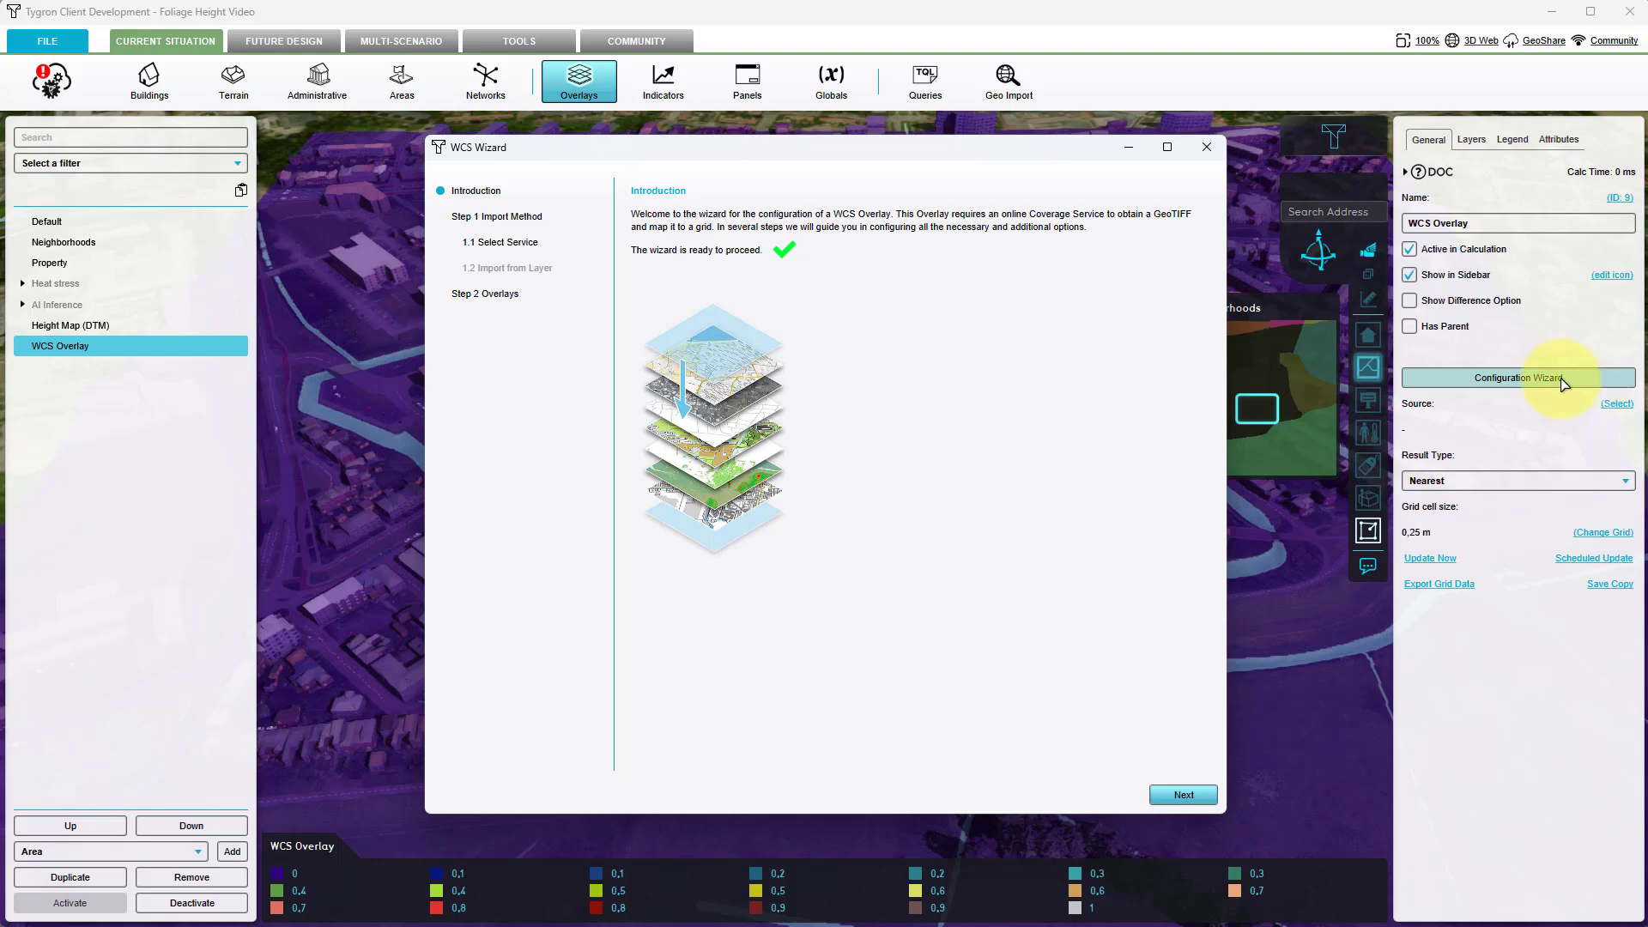
pyautogui.click(1184, 793)
pyautogui.click(1184, 793)
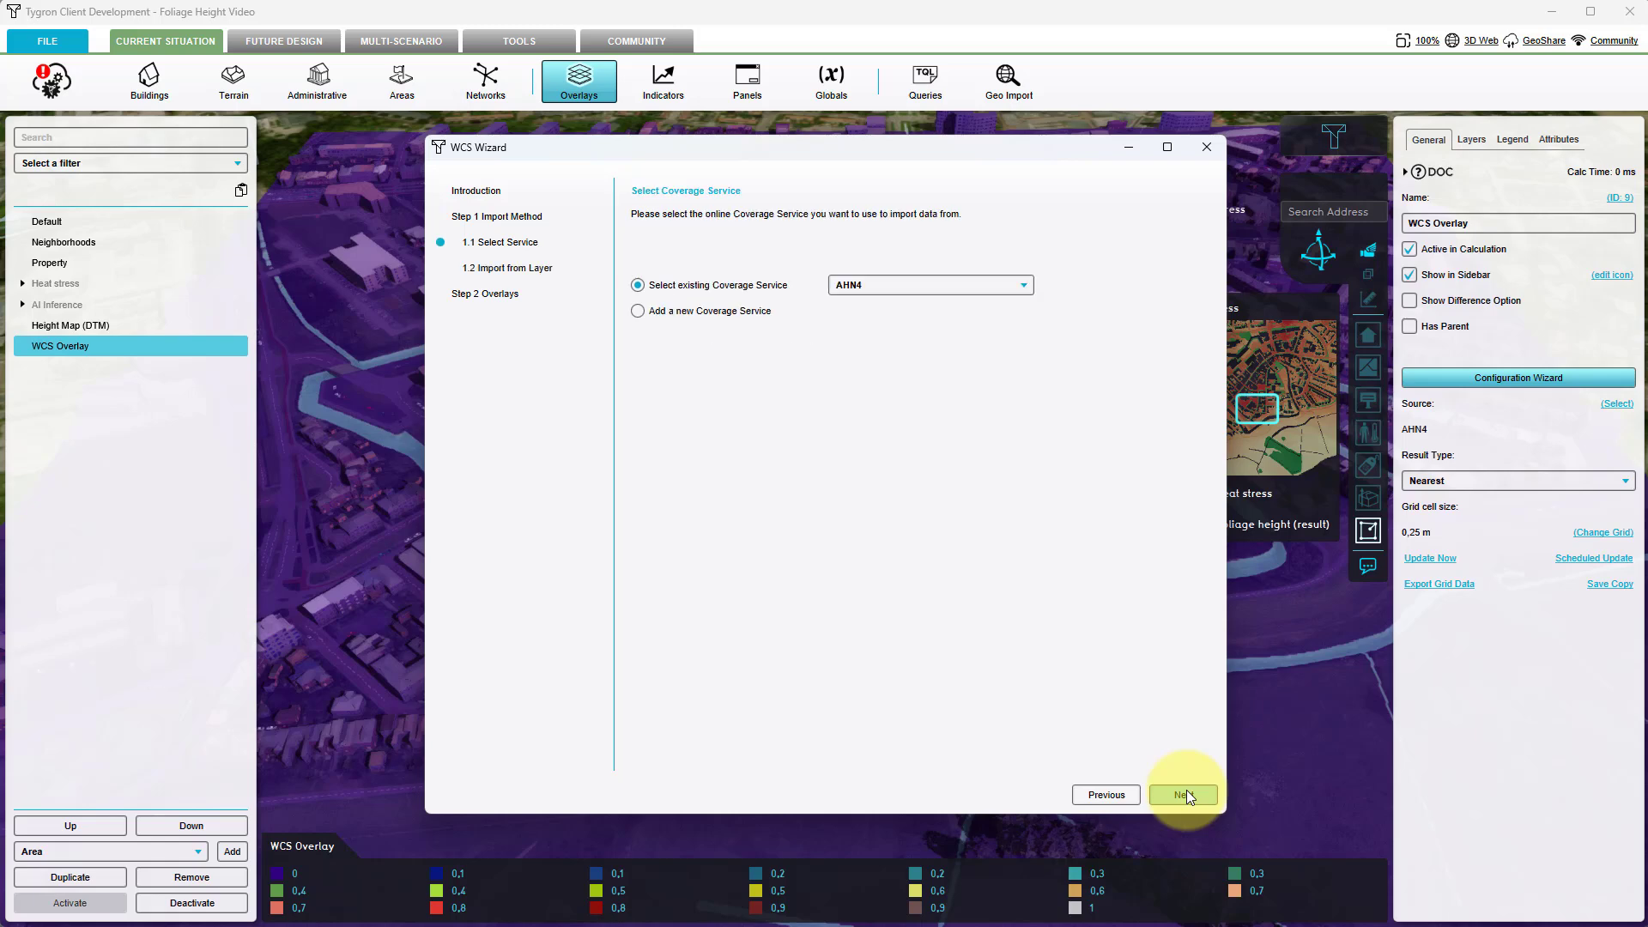
pyautogui.click(1185, 794)
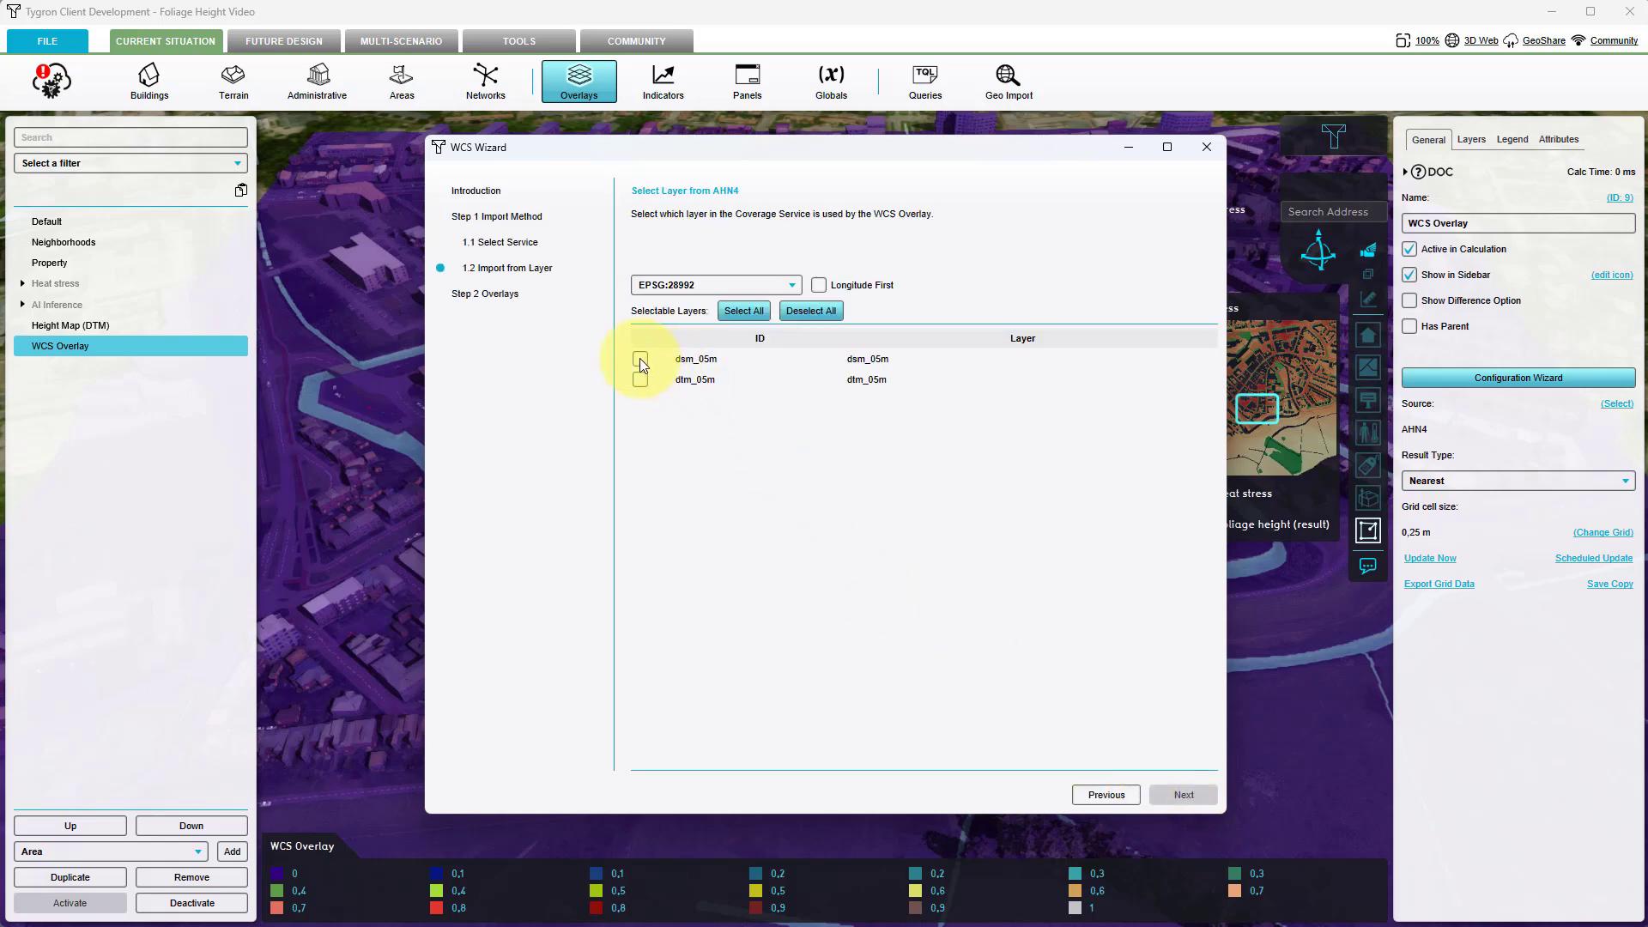
pyautogui.click(640, 359)
pyautogui.click(1185, 794)
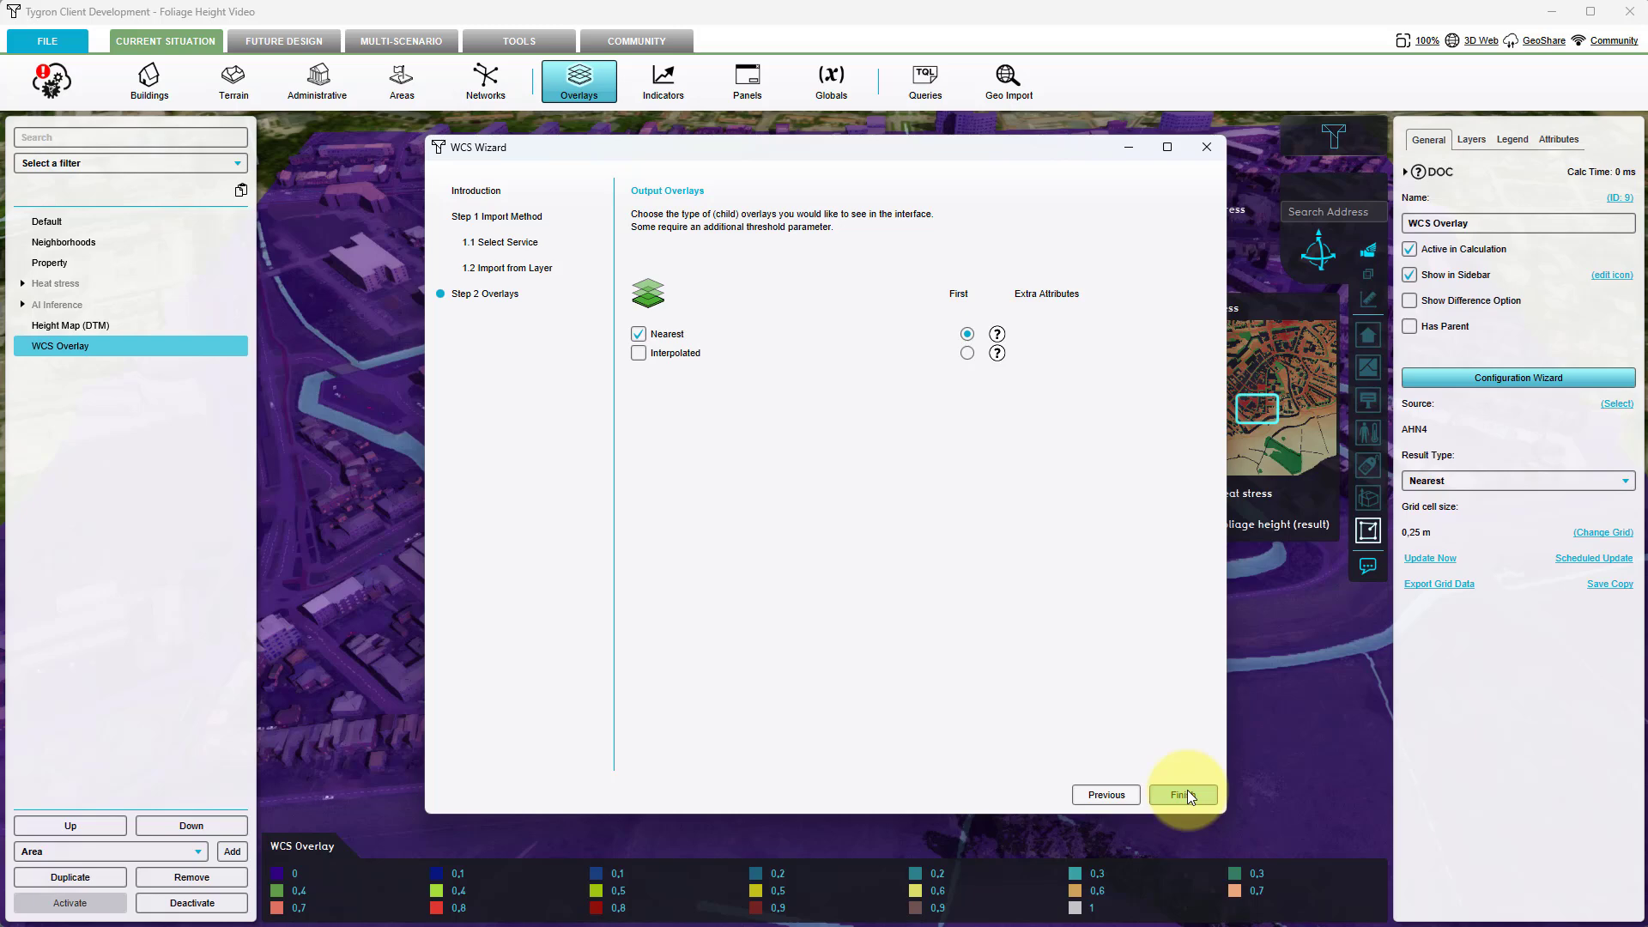
pyautogui.click(1185, 793)
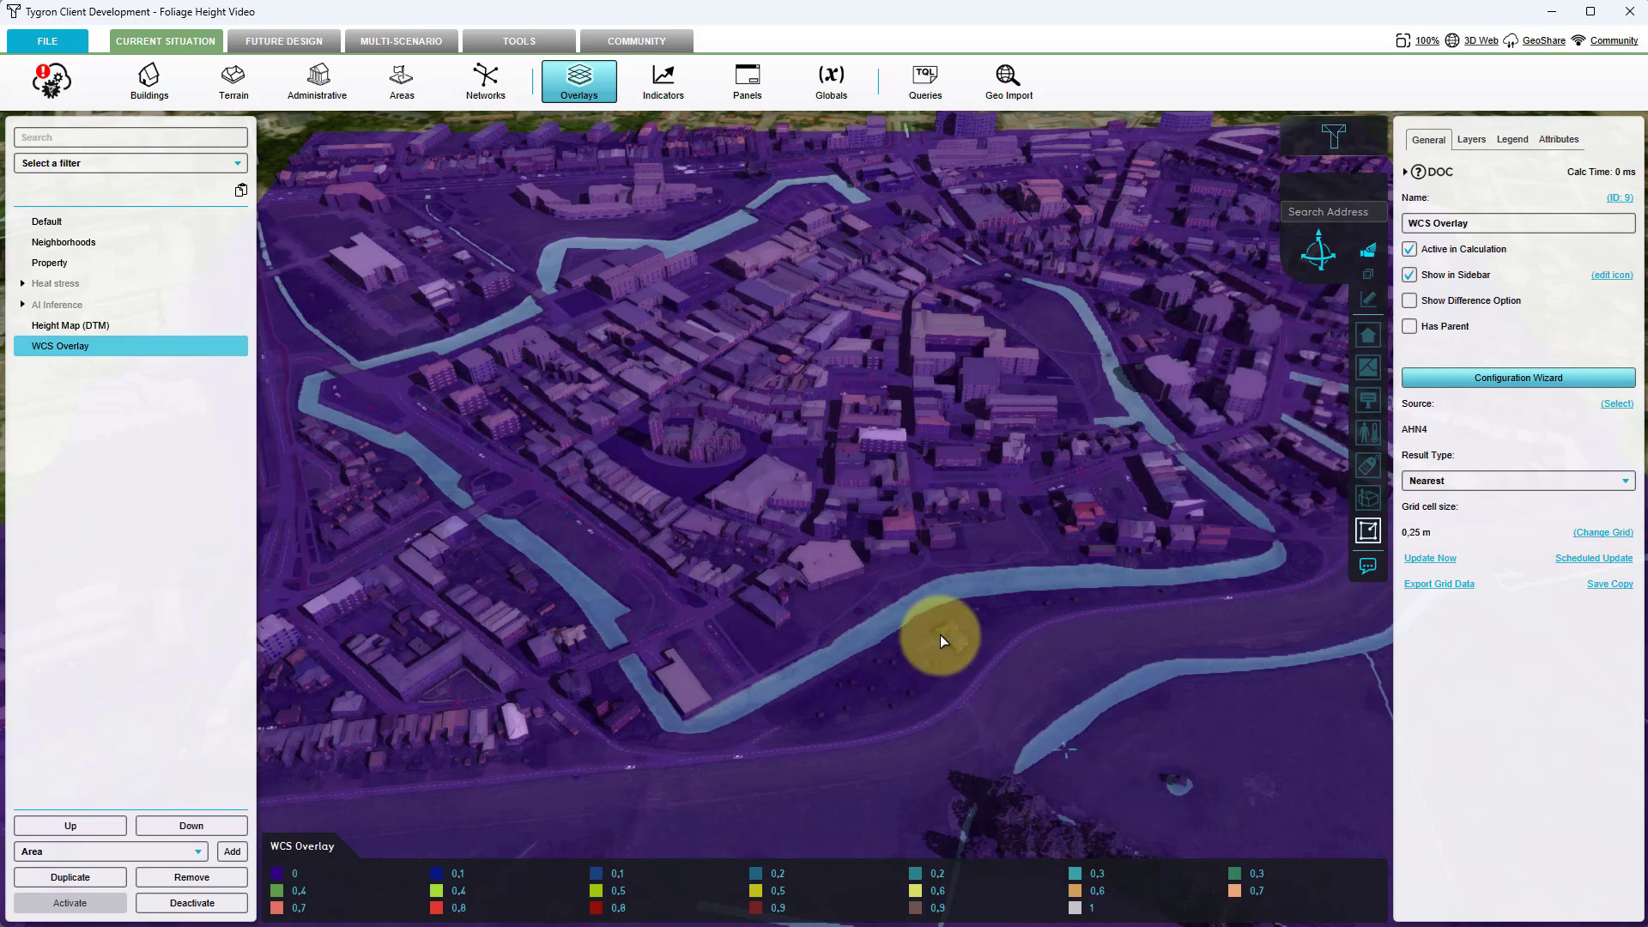
# Add a Combo grid calculation overlay and name it Foliage Height.
pyautogui.moveTo(589, 99)
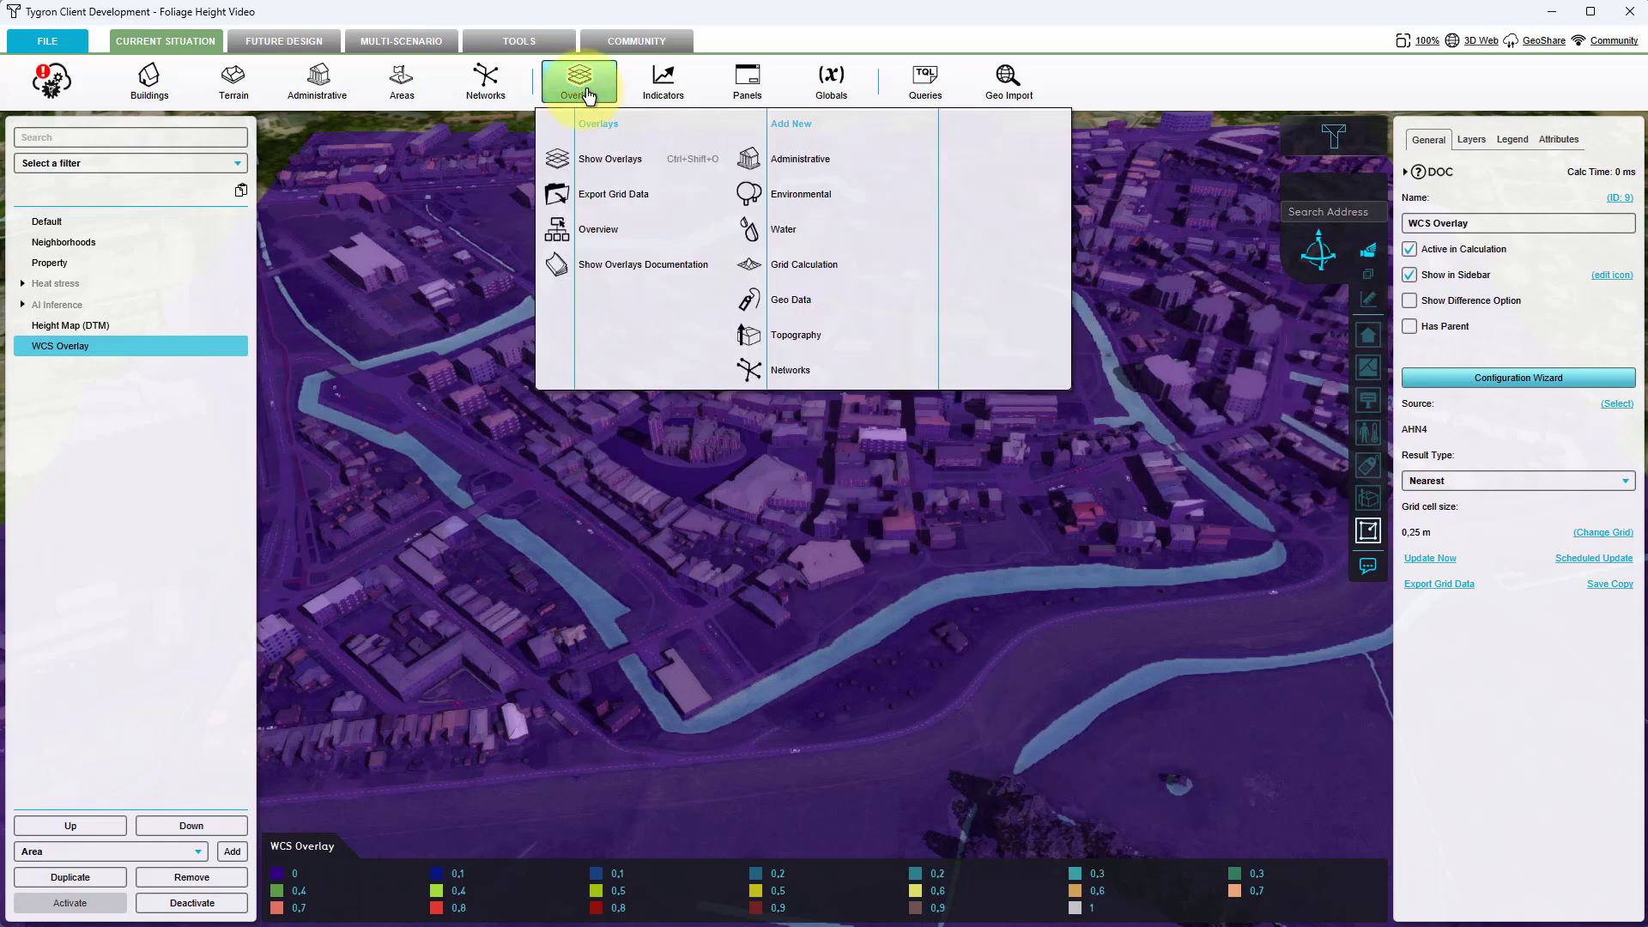
pyautogui.moveTo(824, 265)
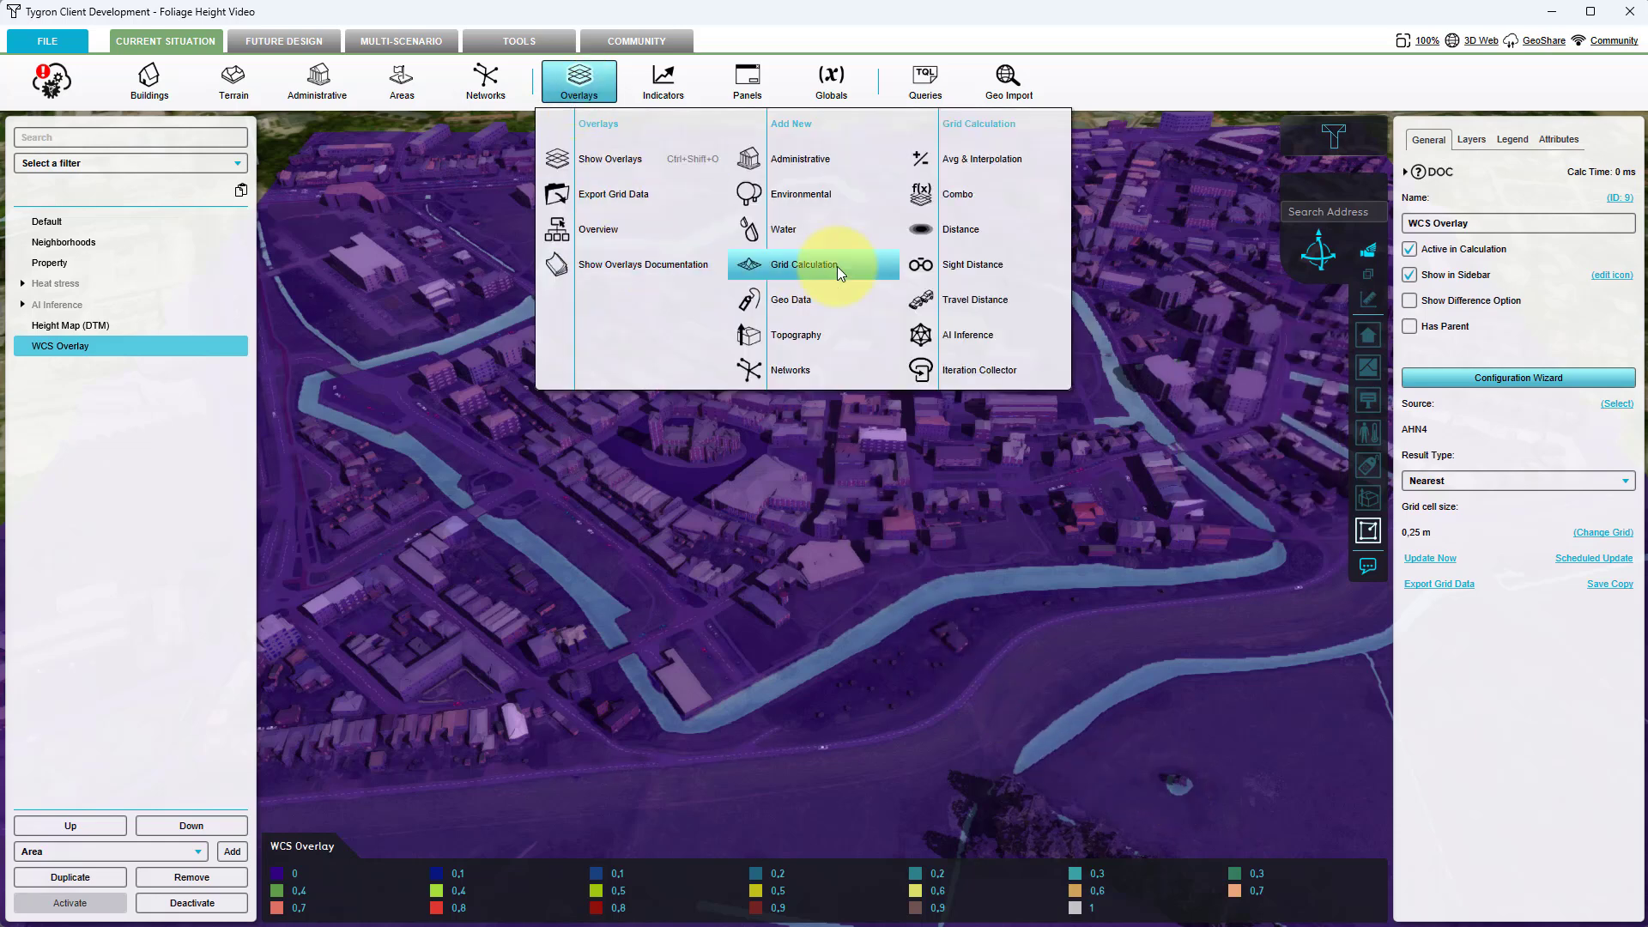
pyautogui.click(994, 194)
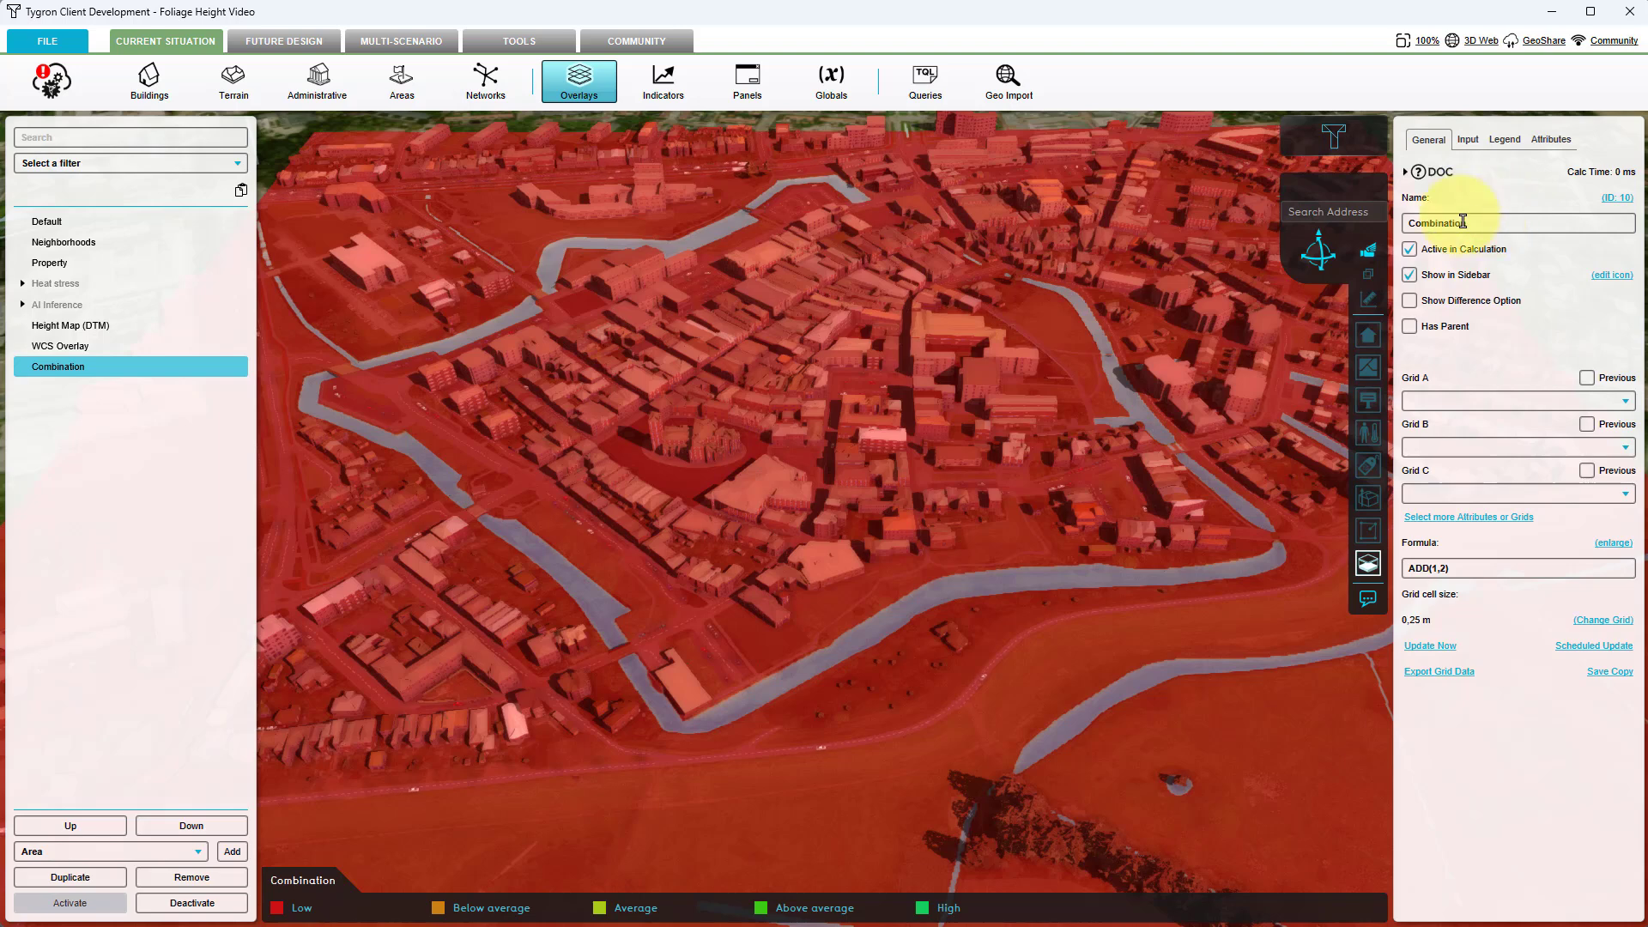
pyautogui.moveTo(1466, 222); pyautogui.dragTo(1398, 221)
pyautogui.write('Folia')
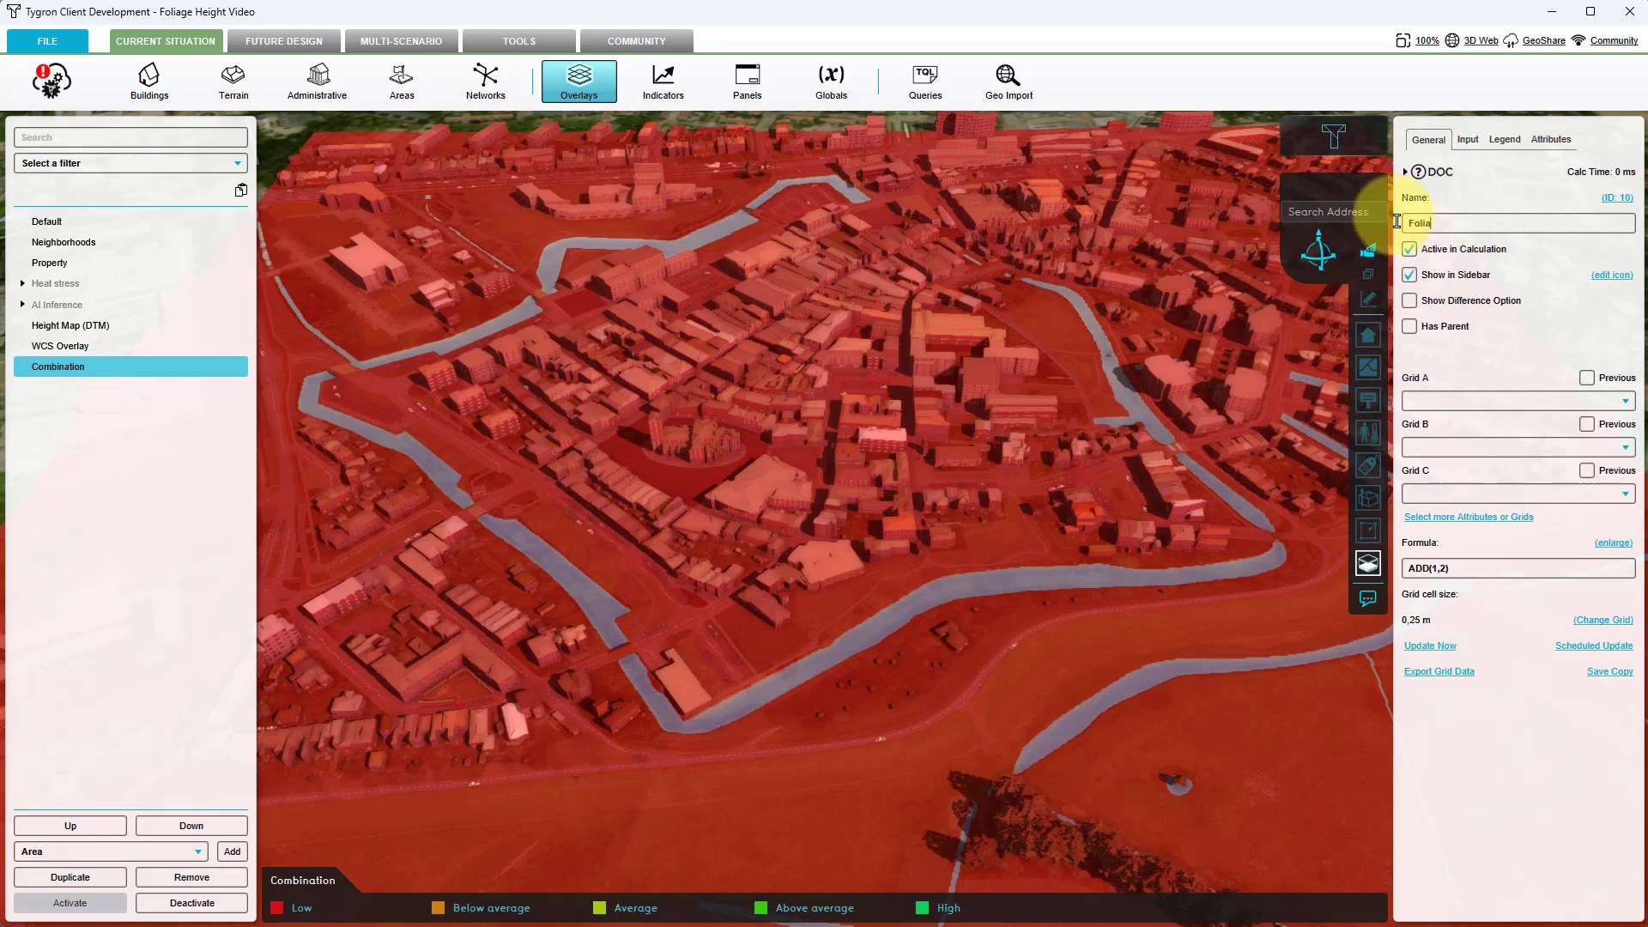
pyautogui.write('ge Height')
# Assign WCS Overlay to Grid A, Height Map to Grid B and AI Inference to Grid C of the Foliage Height overlay.
pyautogui.click(1450, 401)
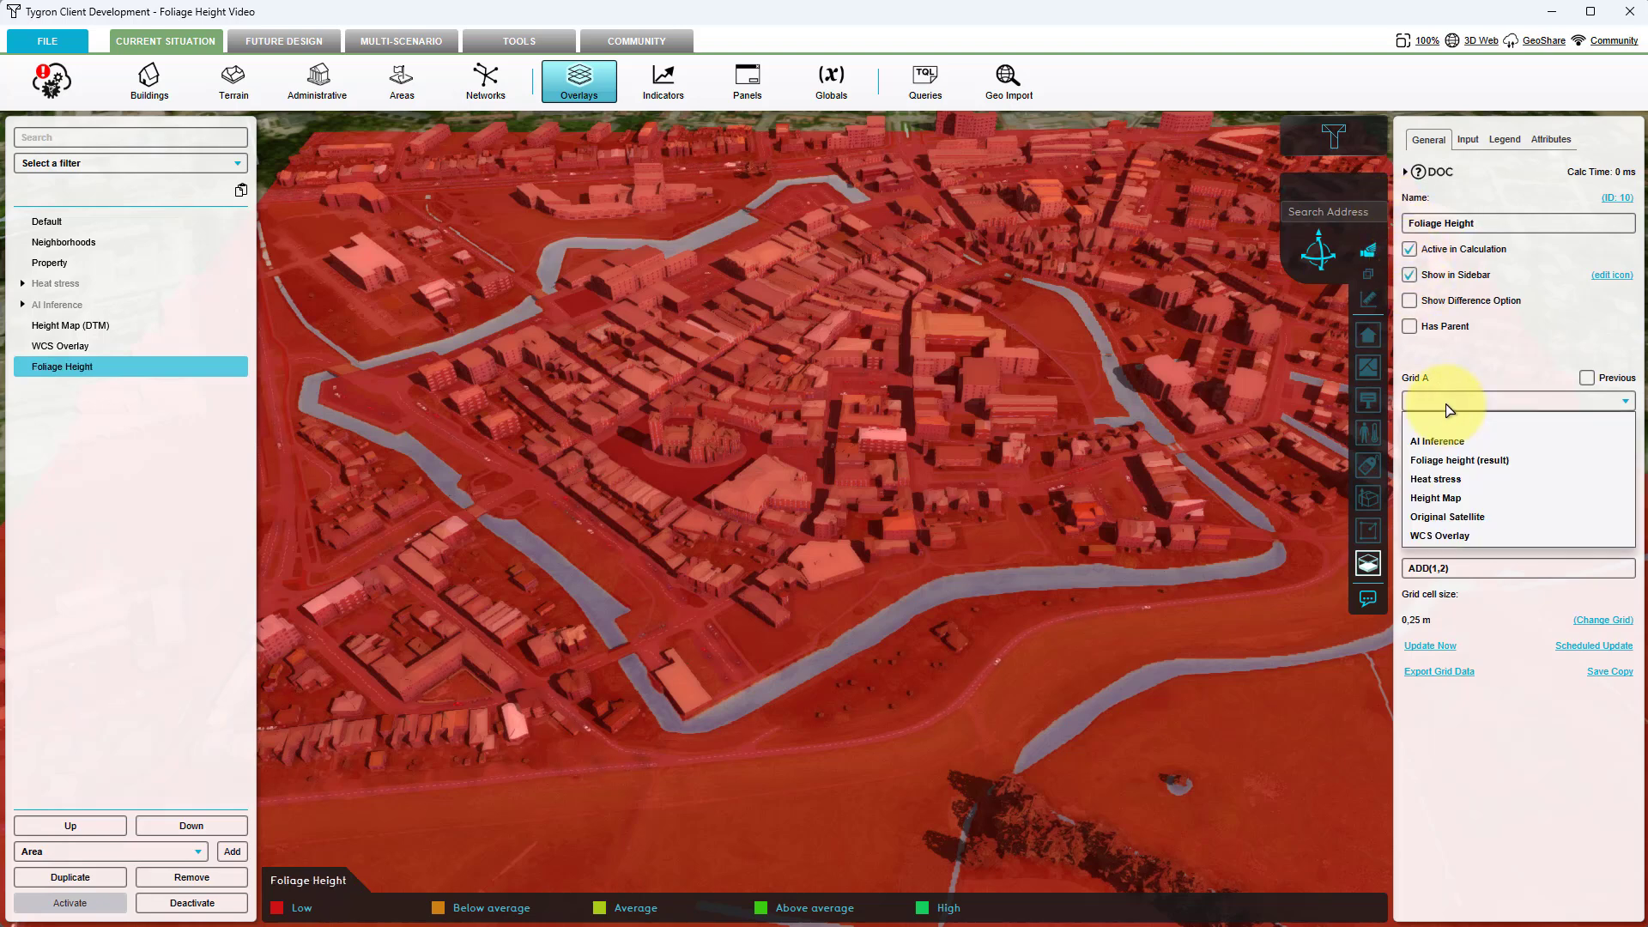
pyautogui.click(1446, 536)
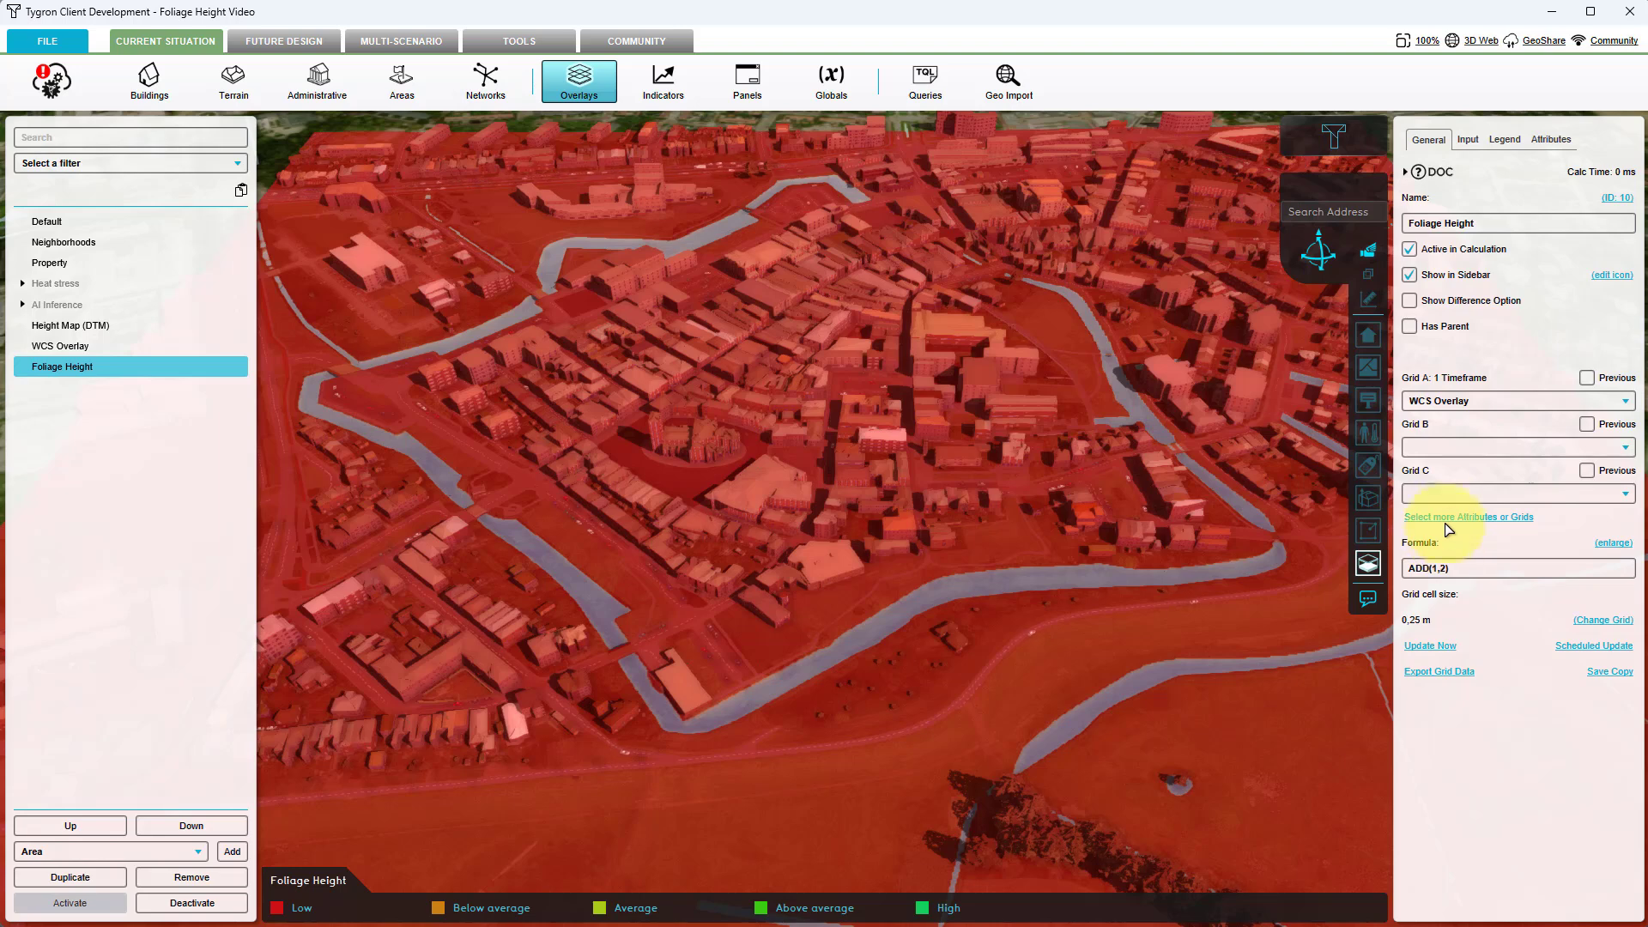
pyautogui.click(1448, 450)
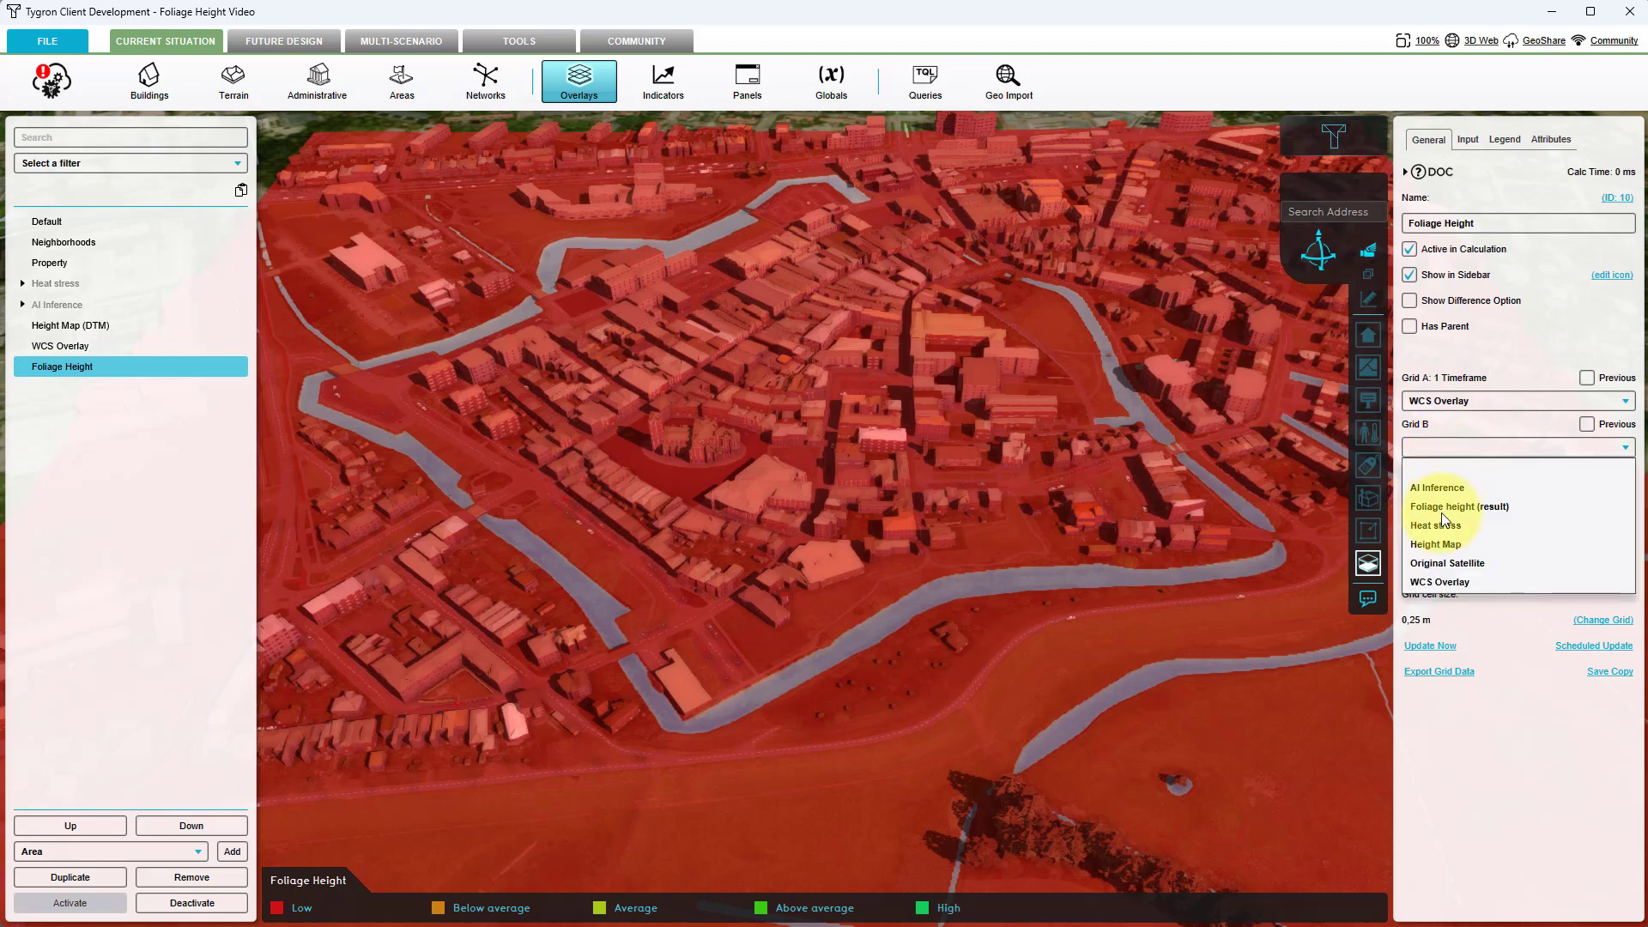
pyautogui.click(1442, 545)
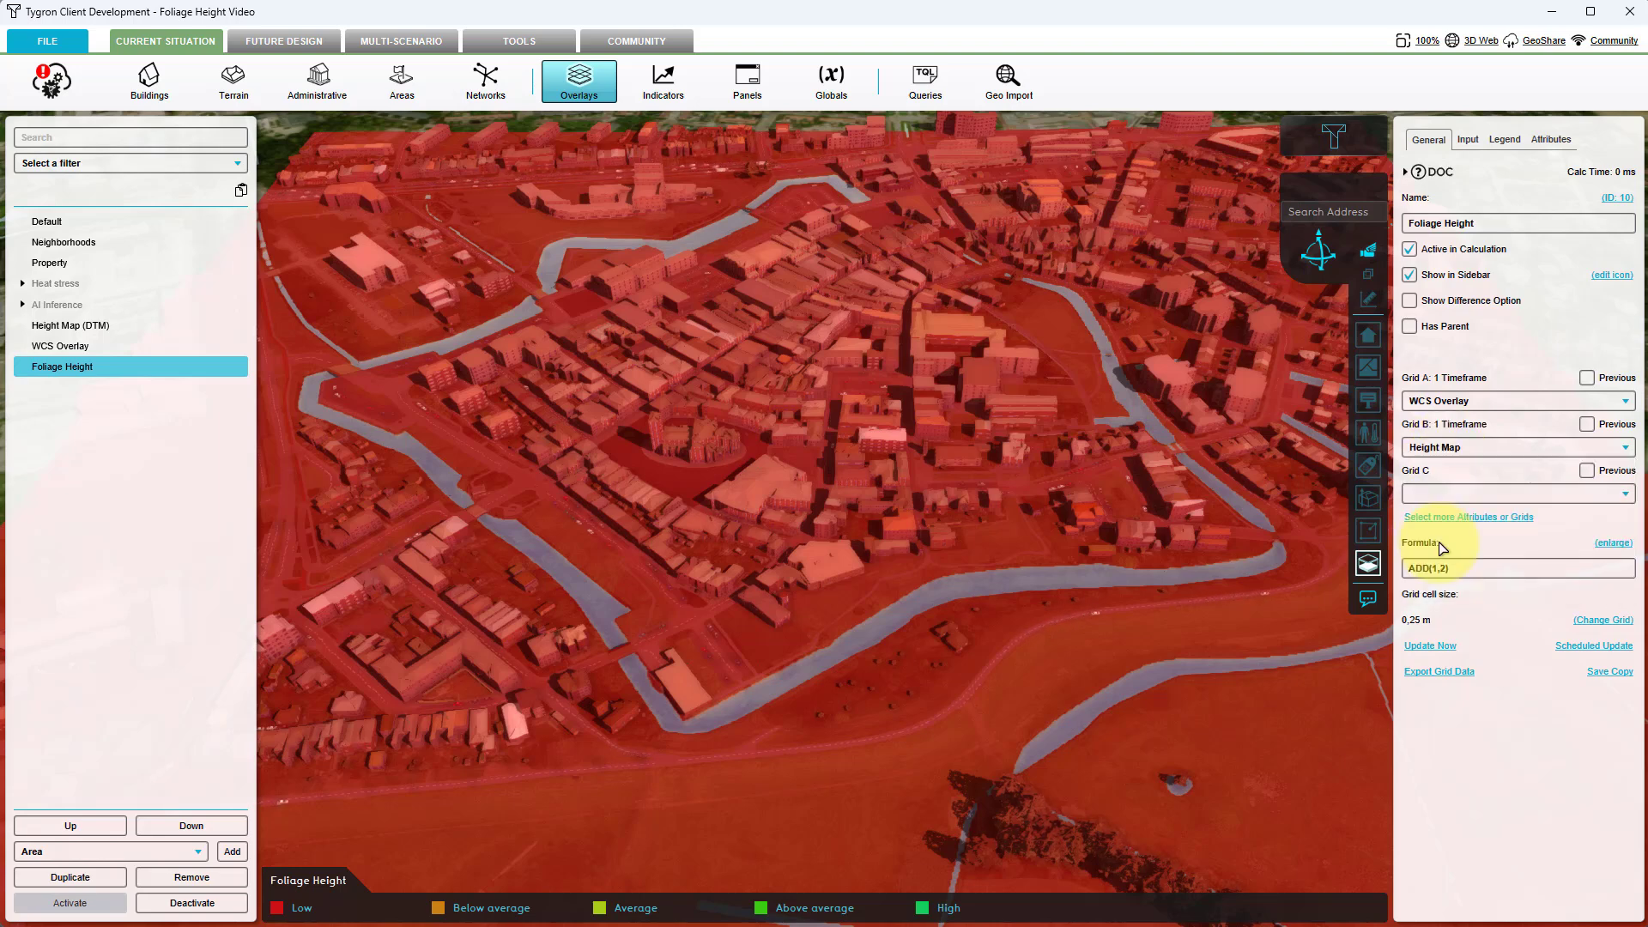
pyautogui.click(1441, 498)
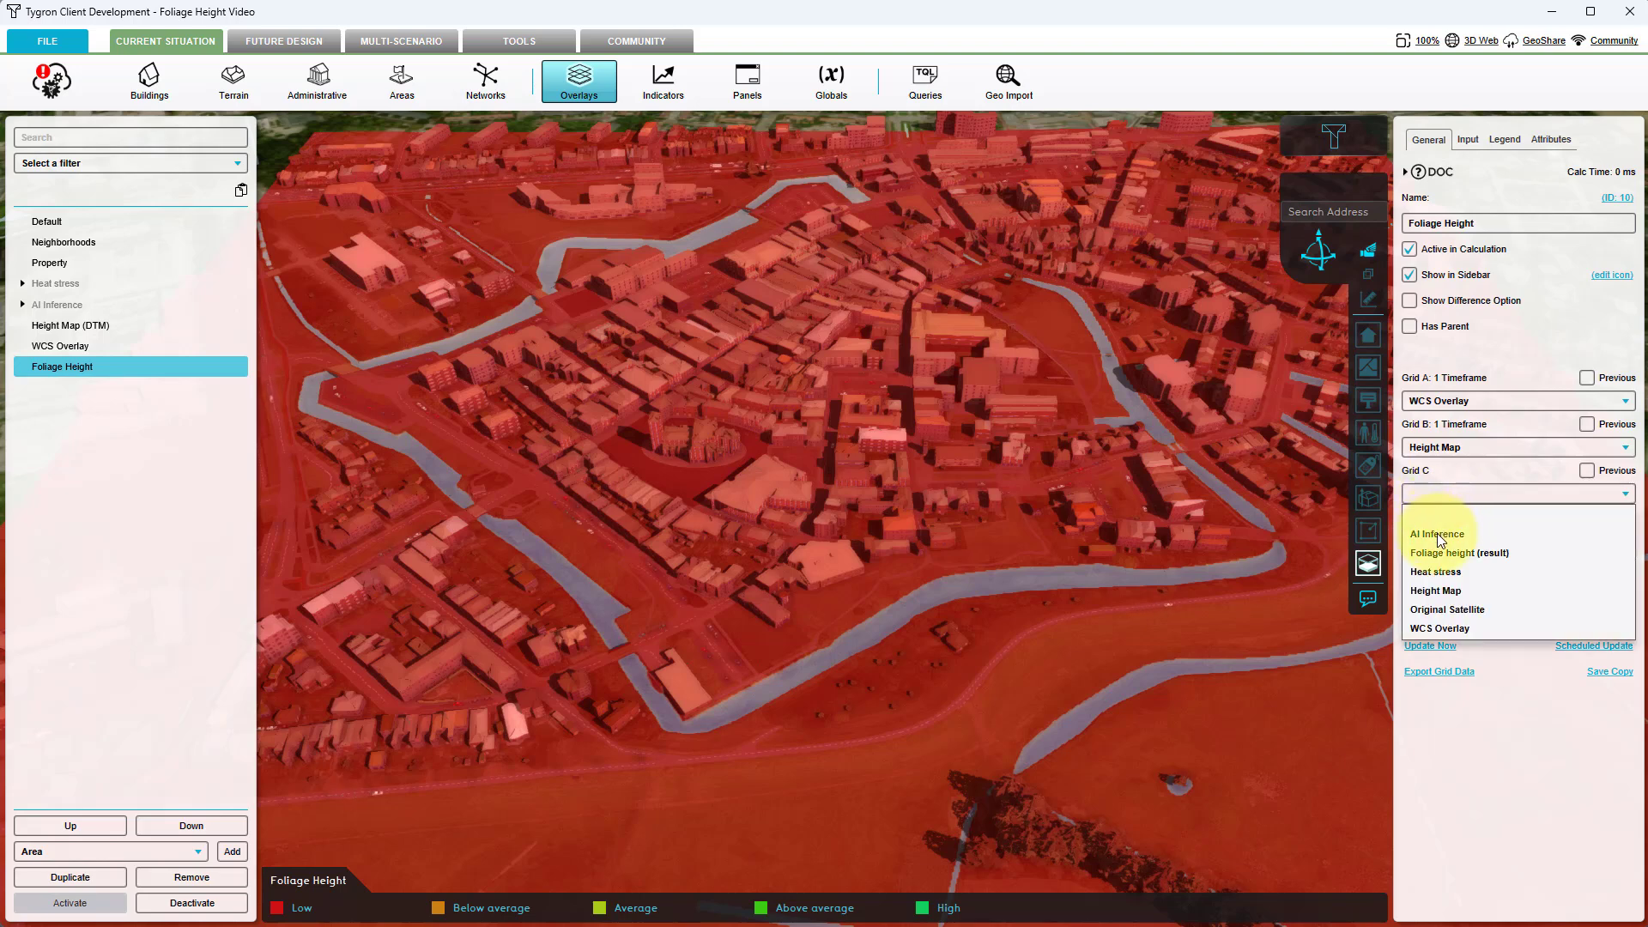
pyautogui.click(1439, 535)
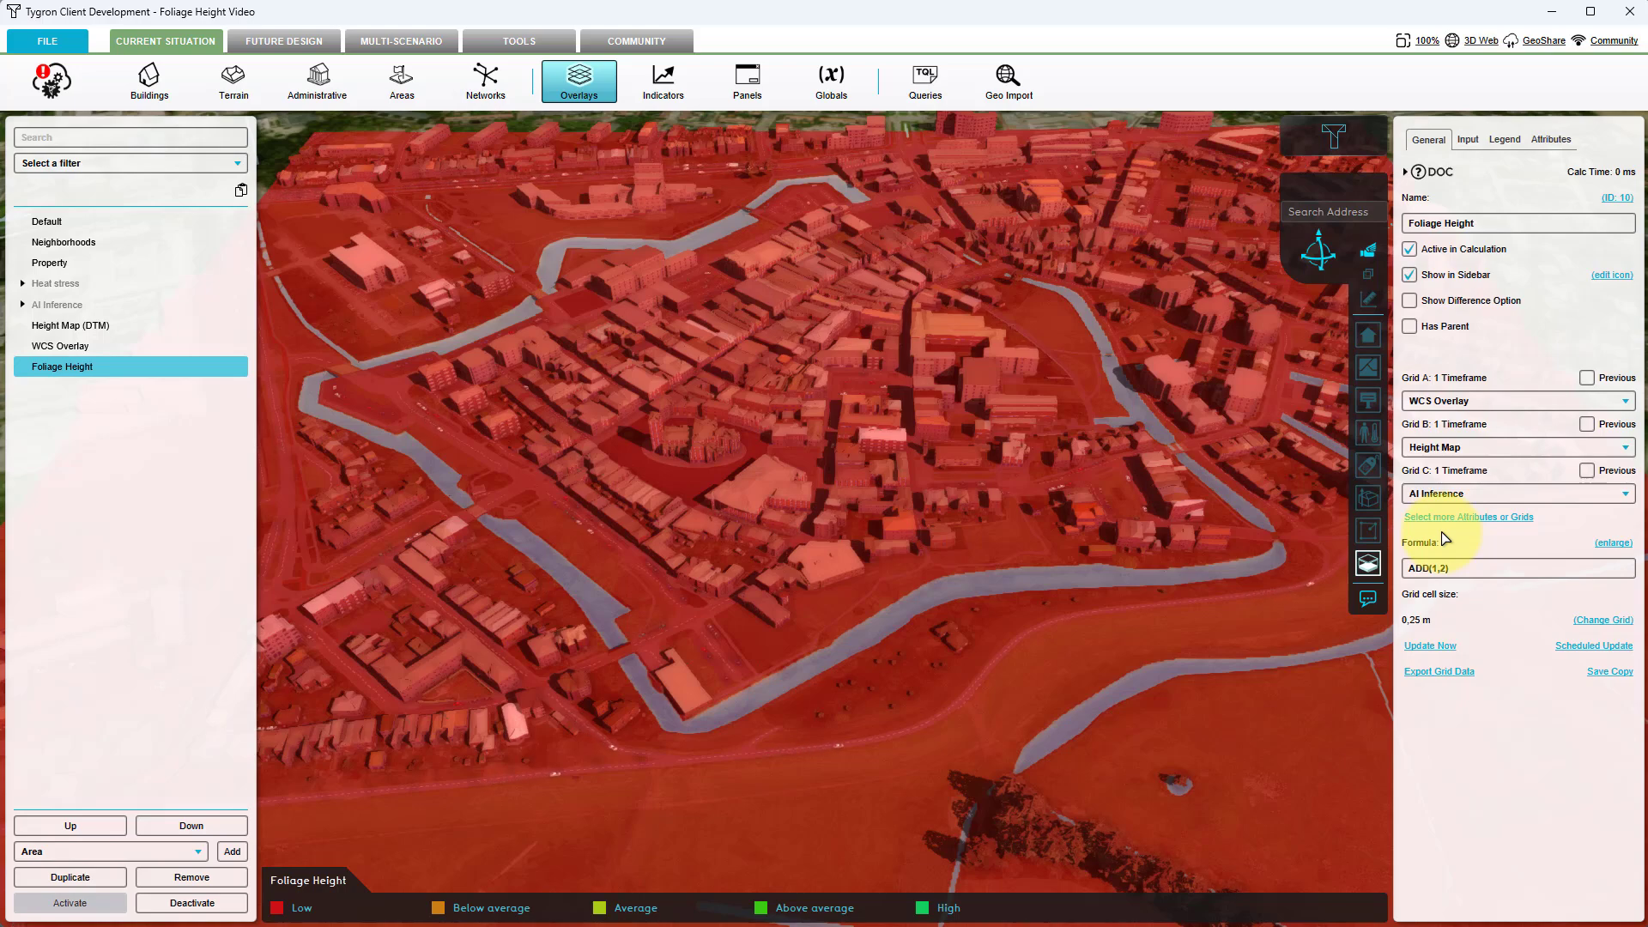
# Set the Foliage Height formula to IF(C, SUB(A, B), NO_DATA) and update the overlay calculation immediately.
pyautogui.moveTo(1475, 568); pyautogui.dragTo(1402, 568)
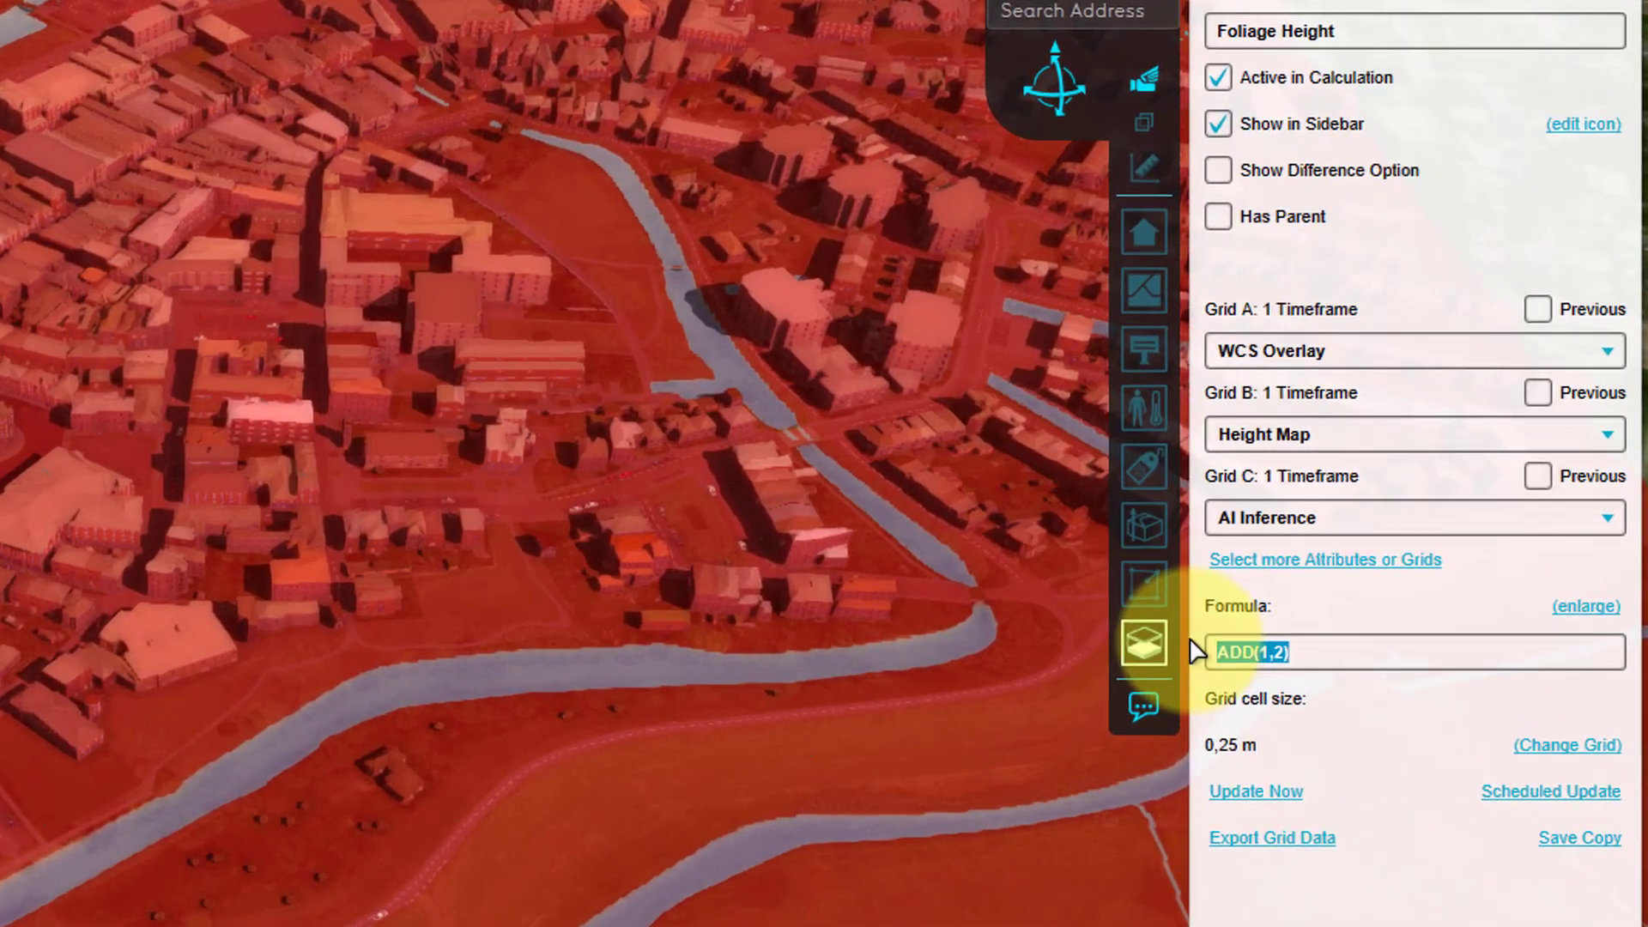
pyautogui.write('IF(C, SUB(A, B), NO_DATA)')
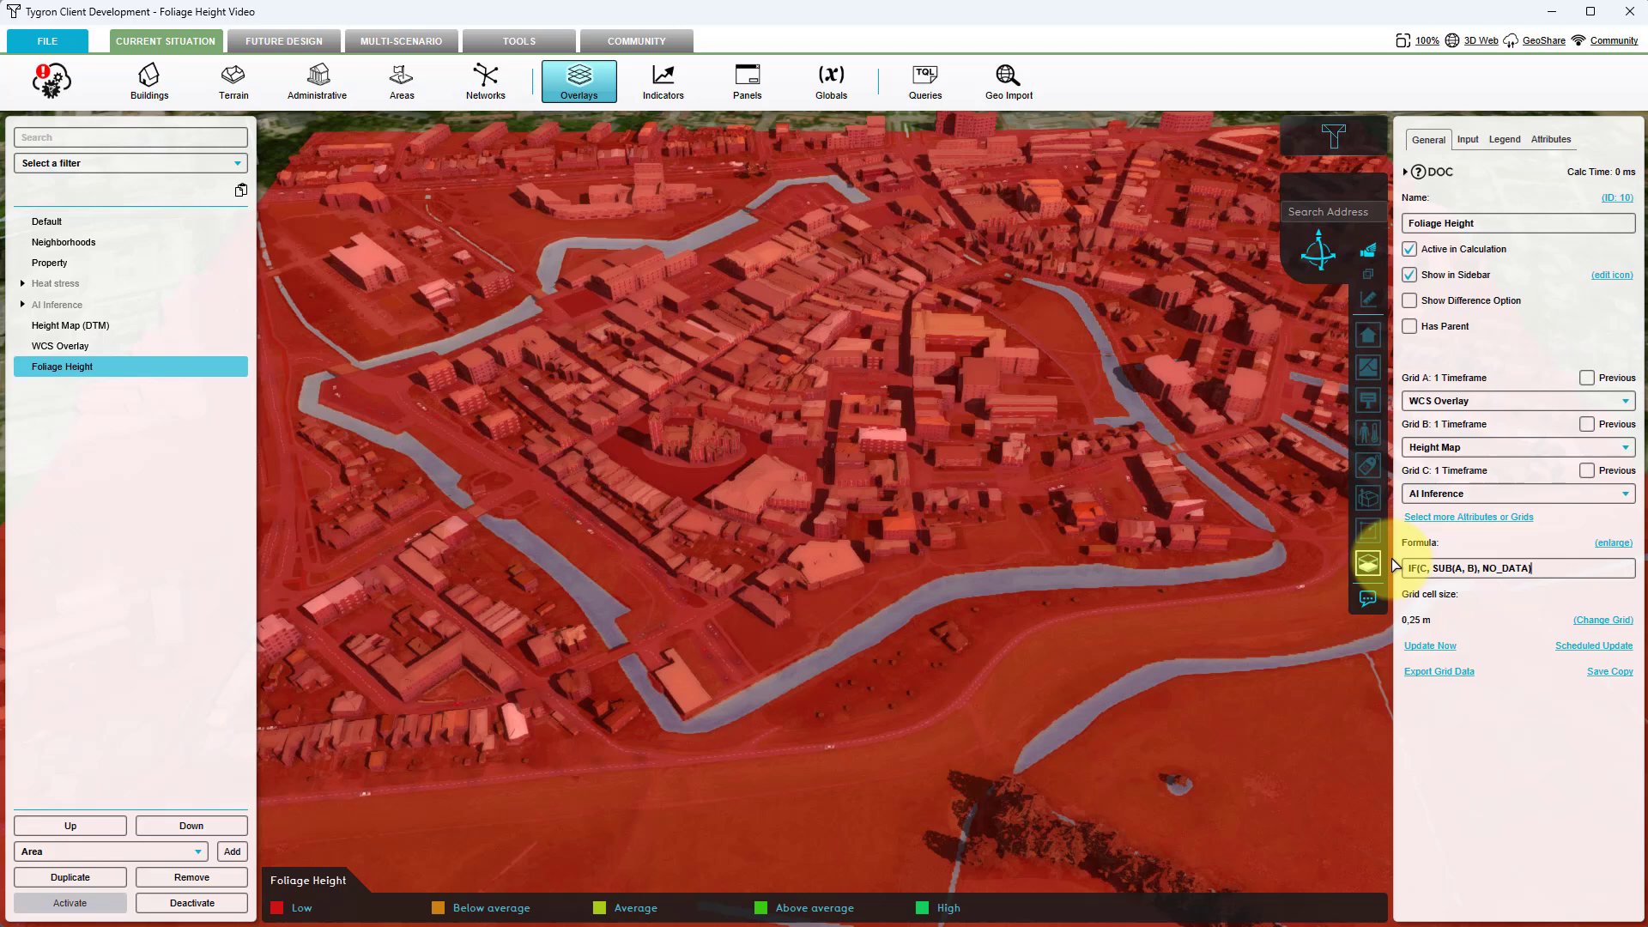
pyautogui.click(1432, 646)
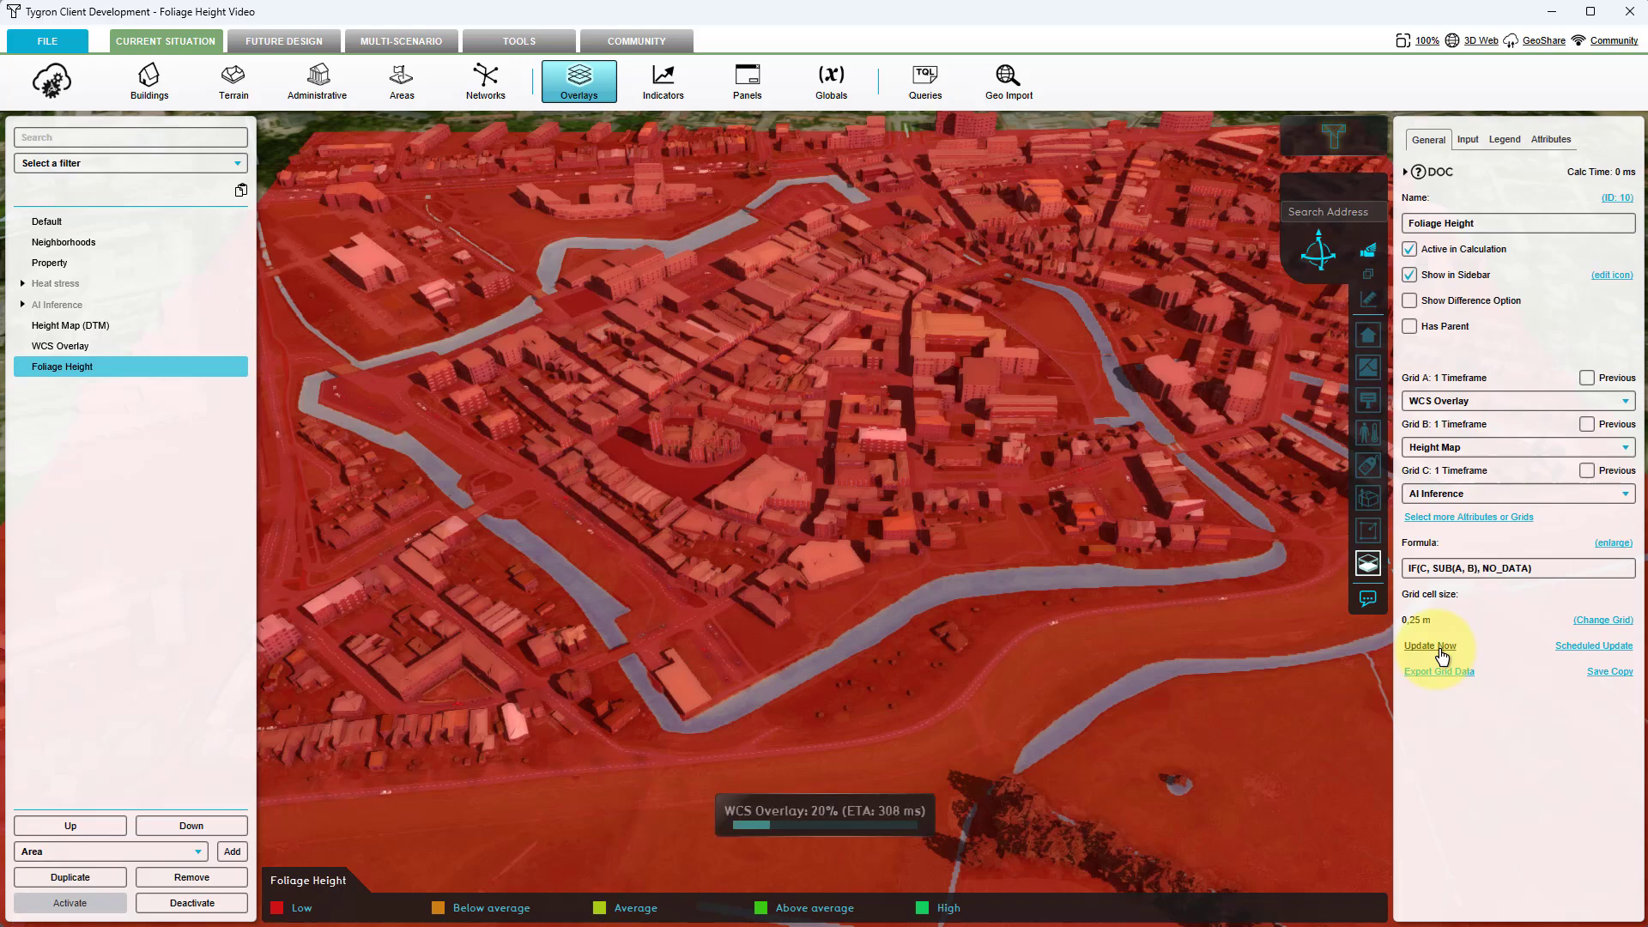
pyautogui.click(1440, 651)
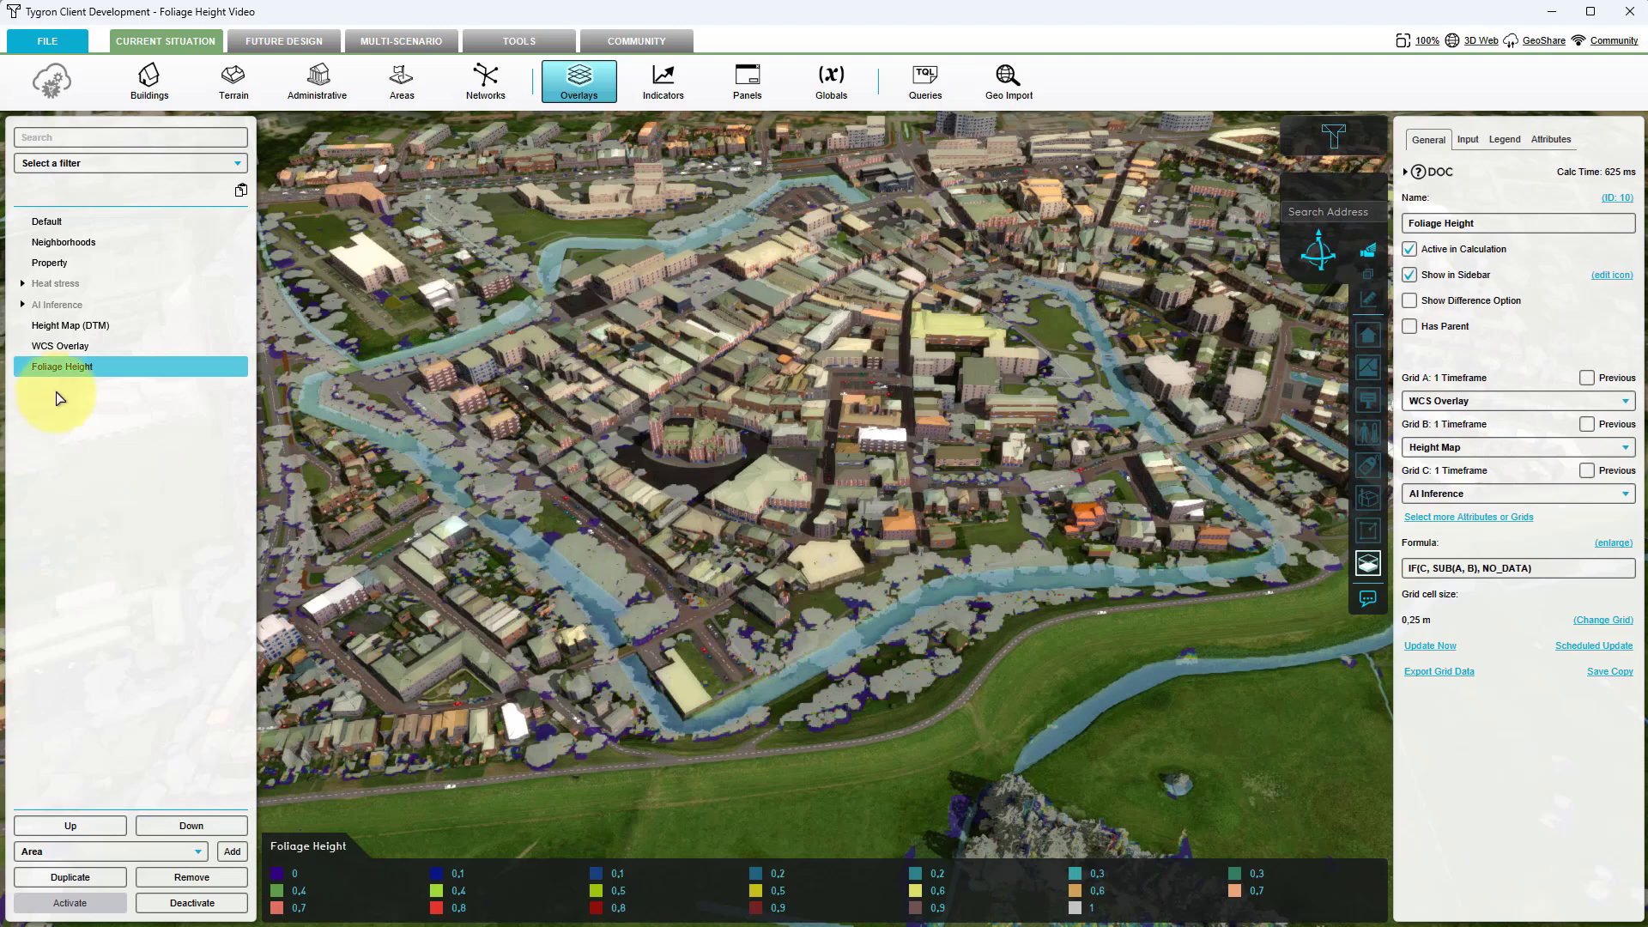
# Make the Height Map, WCS Overlay and Foliage Height overlays inactive in calculation.
pyautogui.click(60, 330)
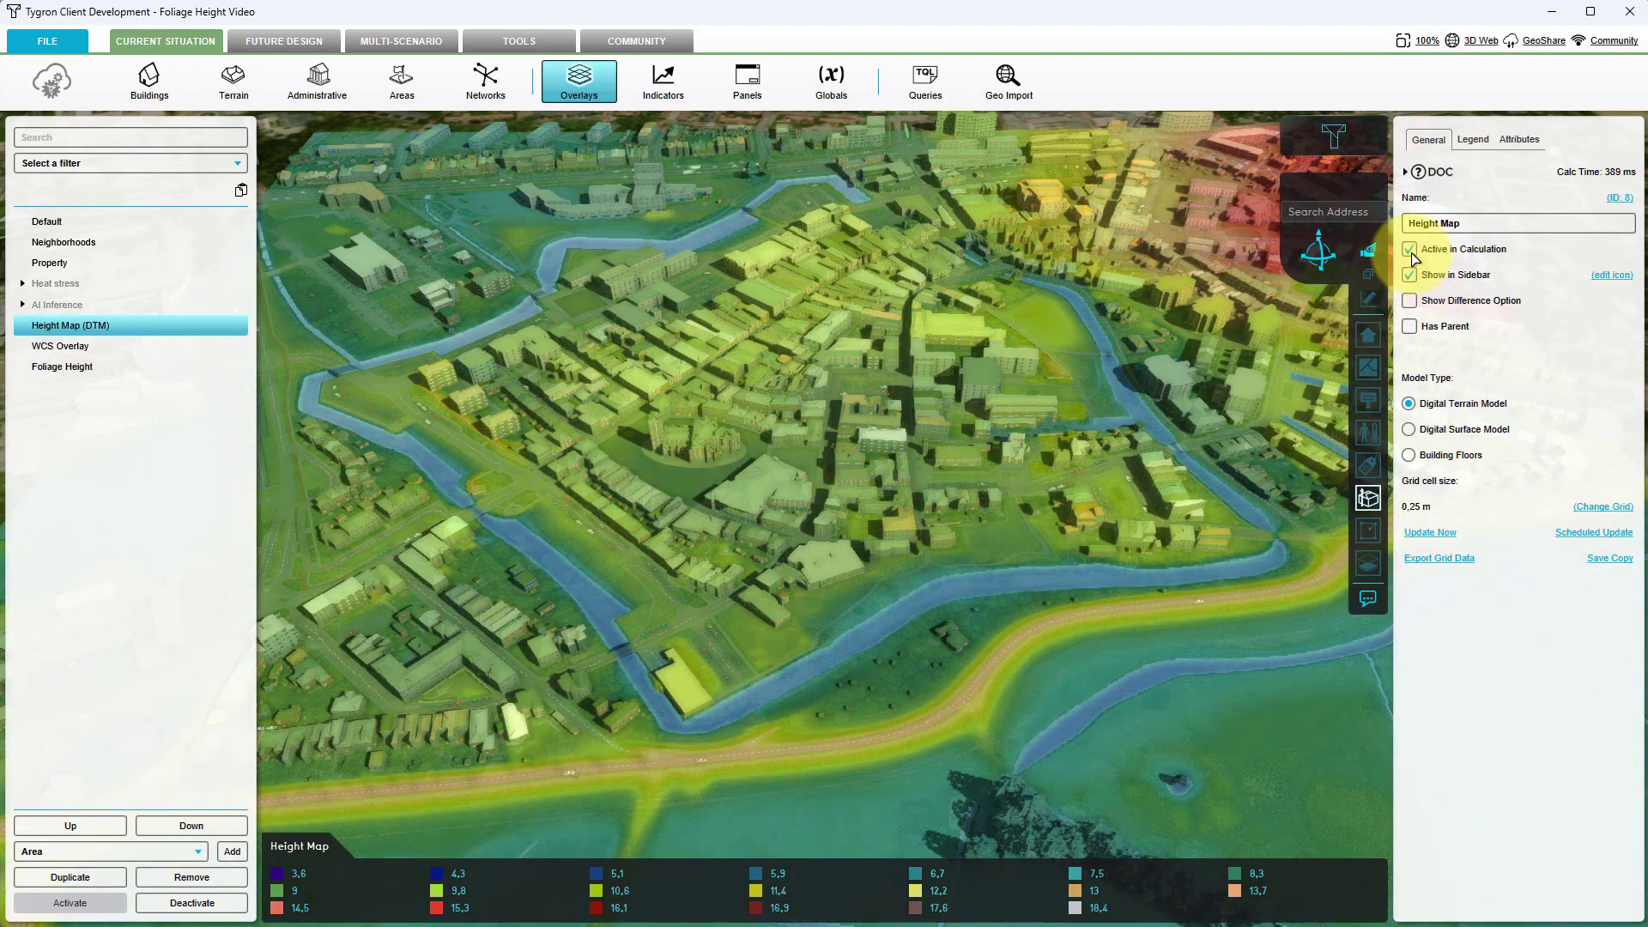
pyautogui.click(60, 346)
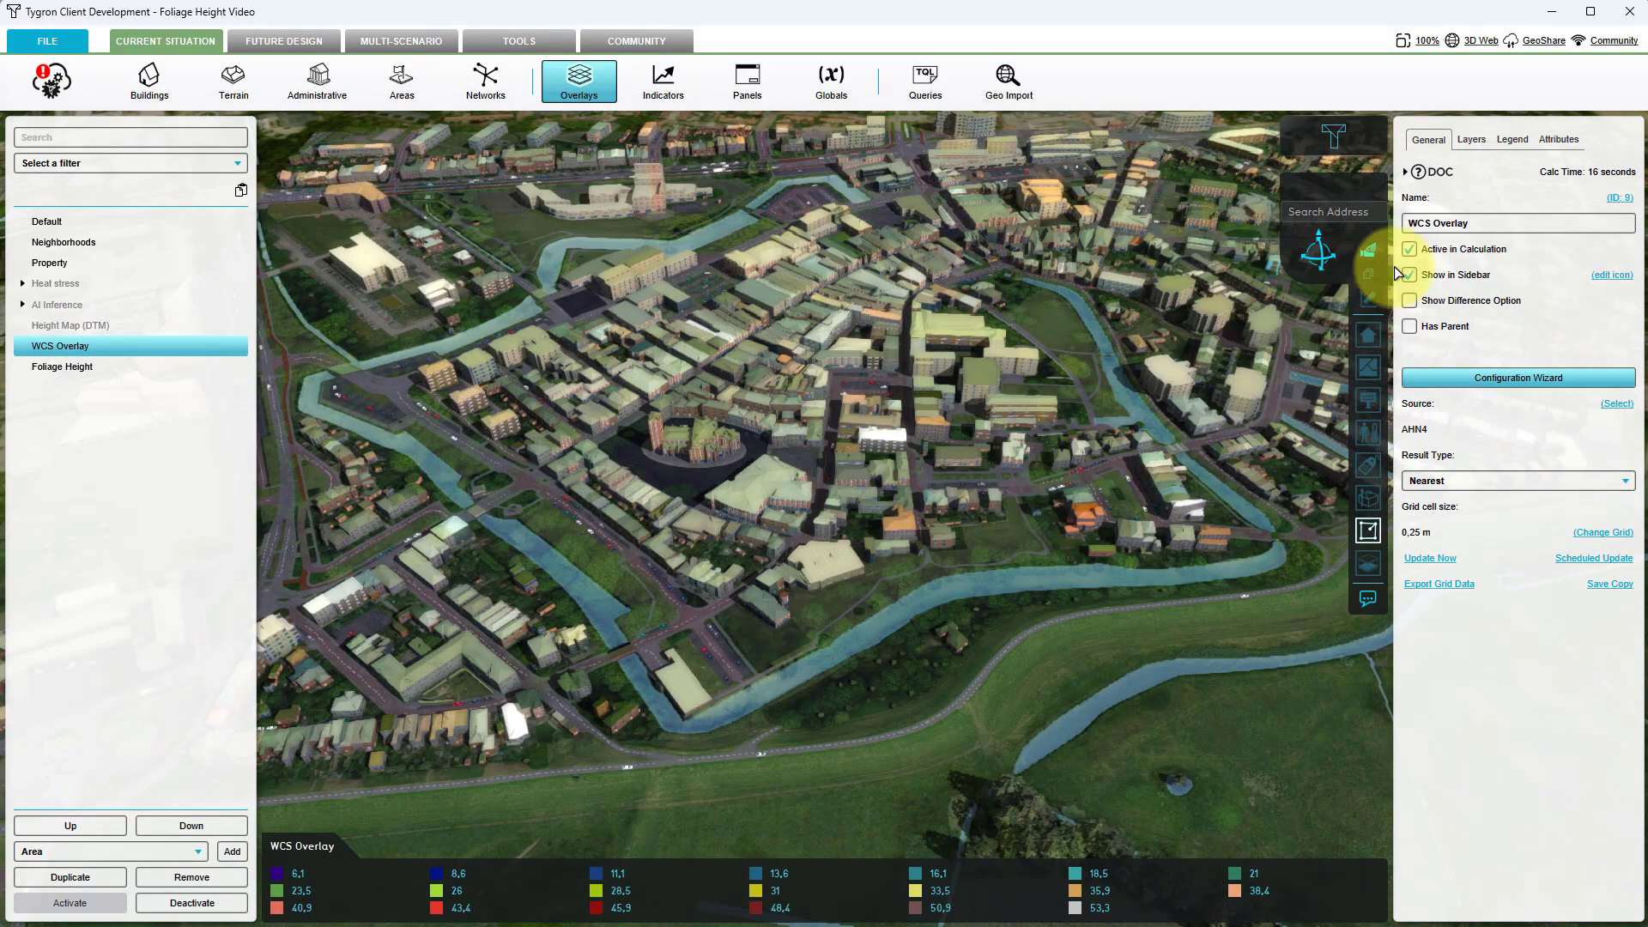
pyautogui.click(56, 367)
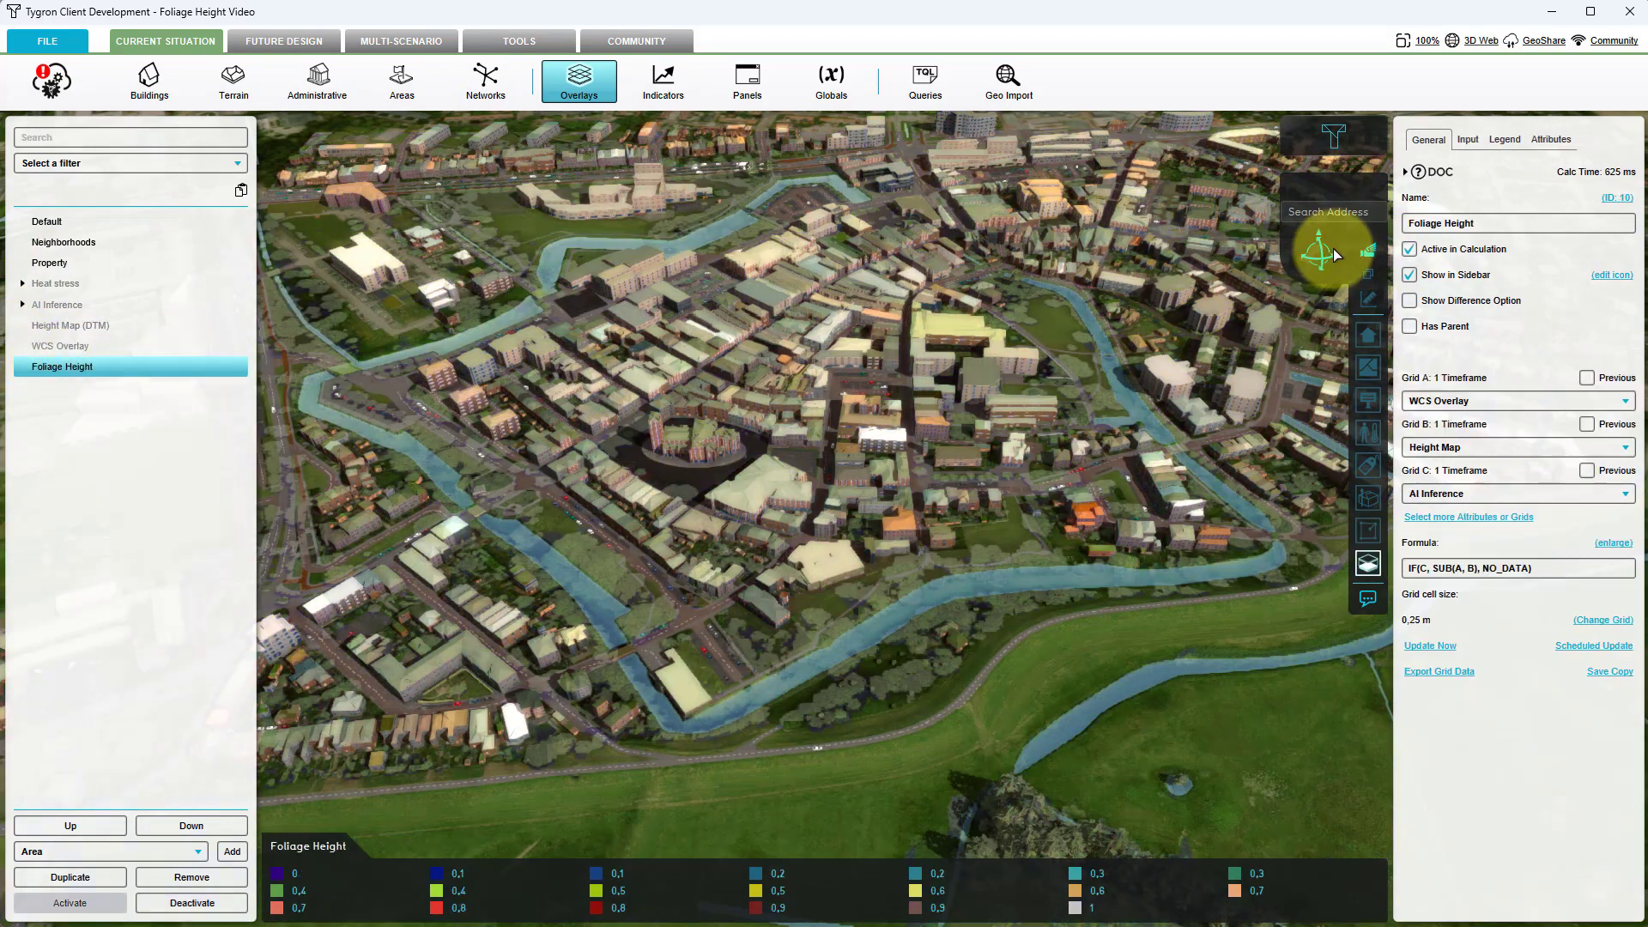
# Enable the foliage height input overlay for the Heat stress overlay and assign the Foliage Height overlay to it.
pyautogui.click(44, 285)
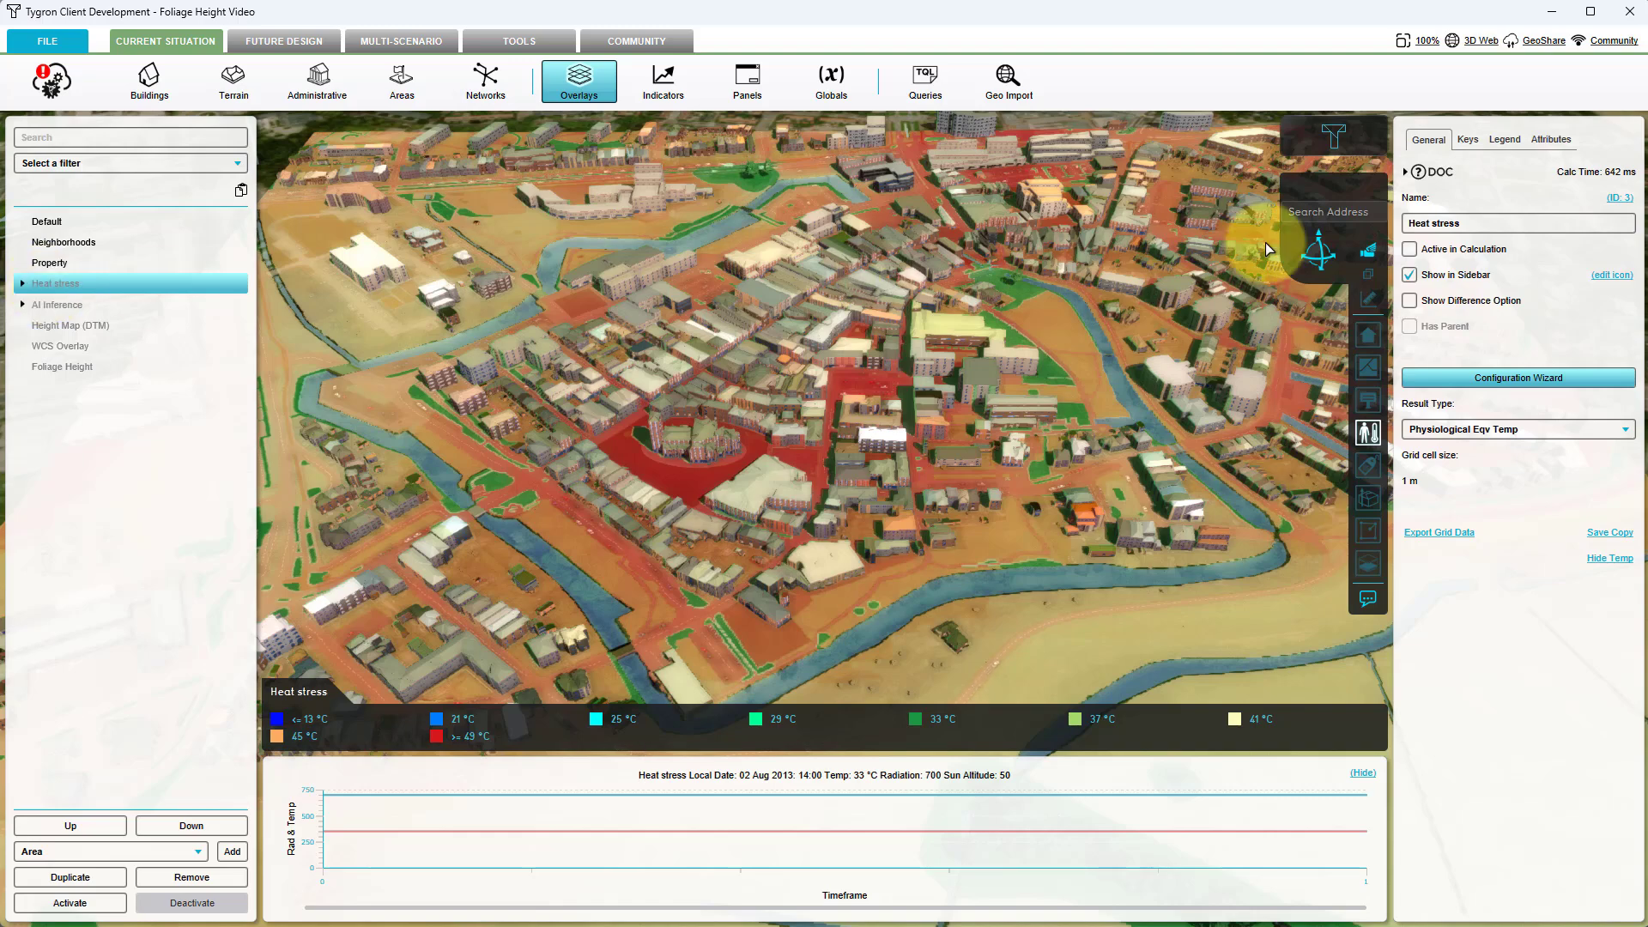
pyautogui.click(1466, 140)
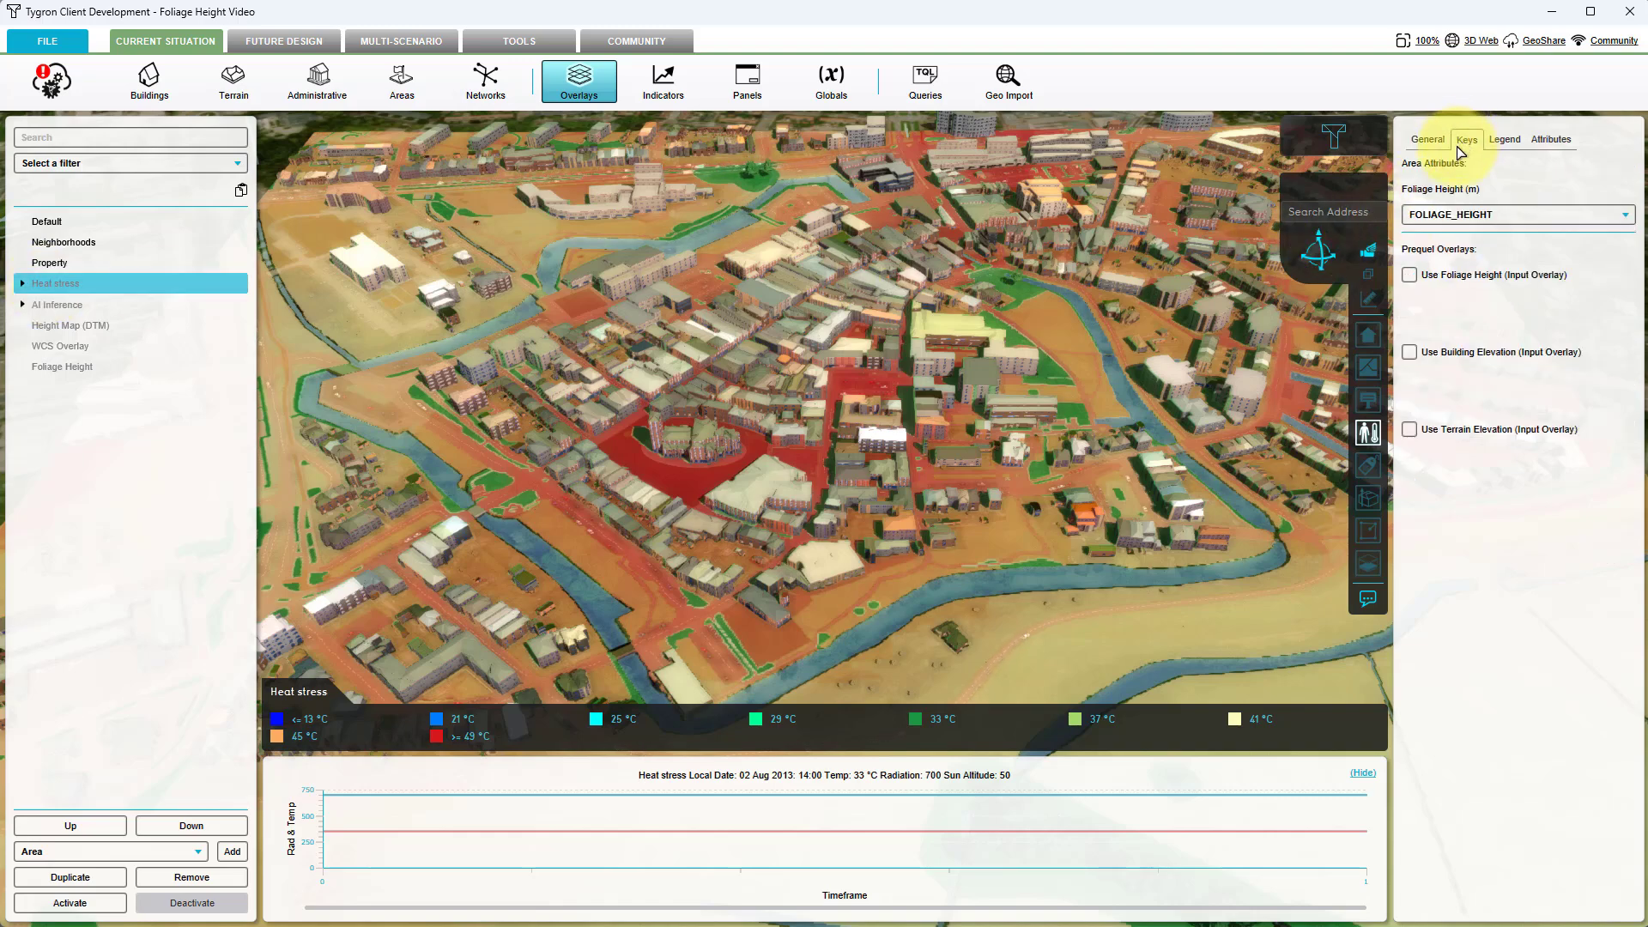
pyautogui.click(1410, 275)
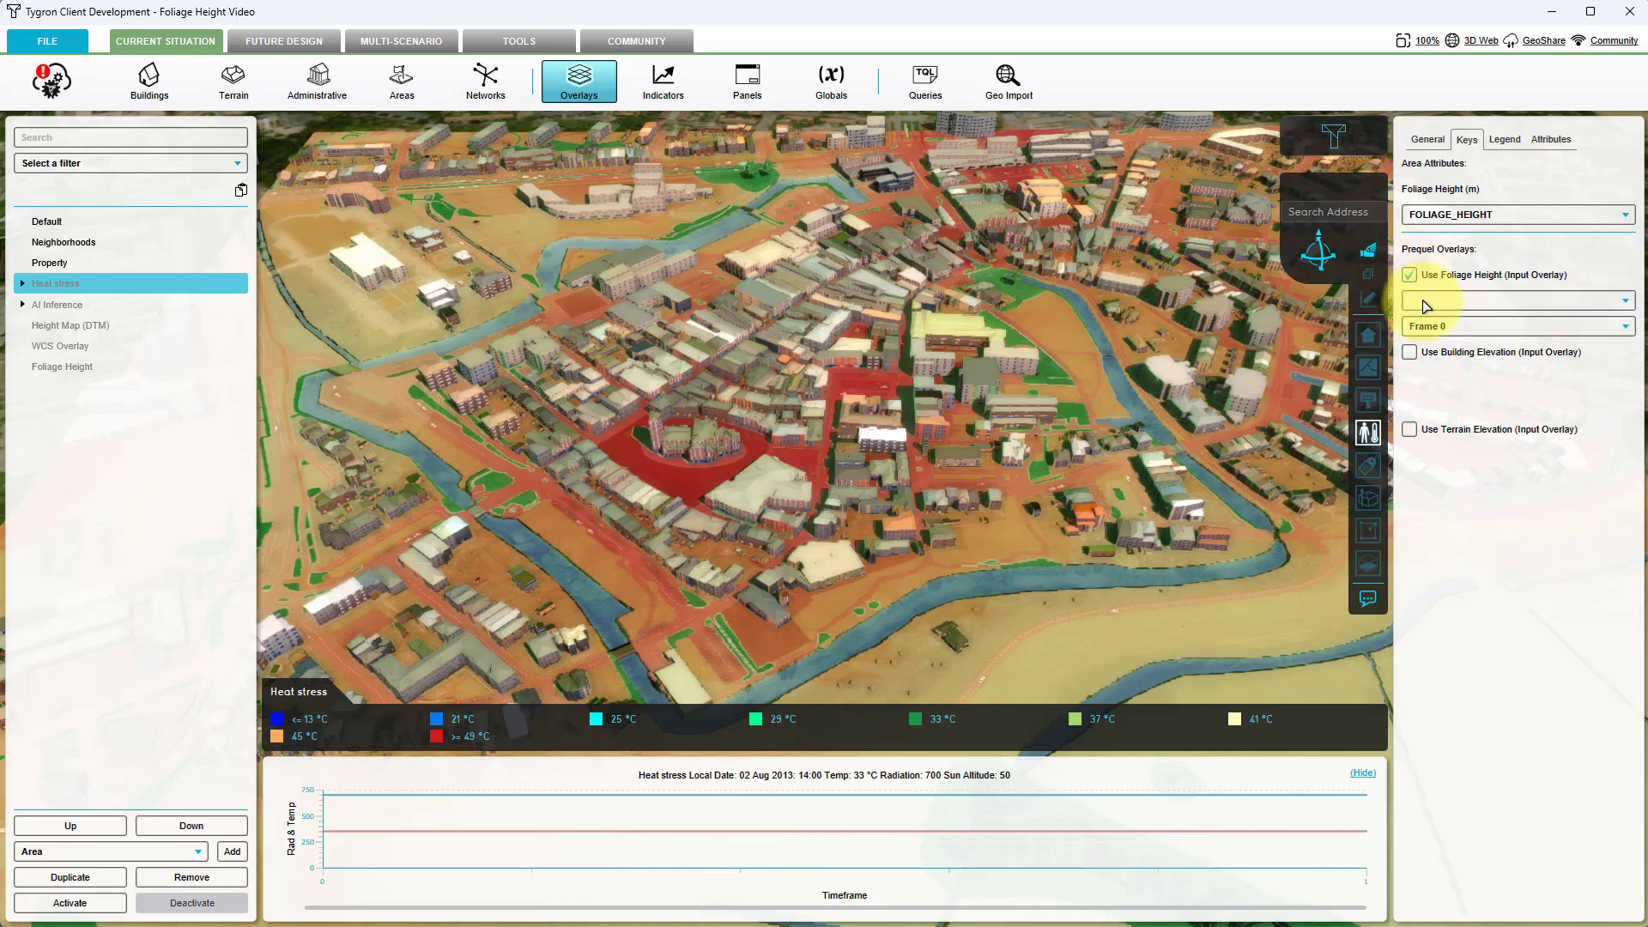
pyautogui.click(1425, 302)
pyautogui.click(1428, 341)
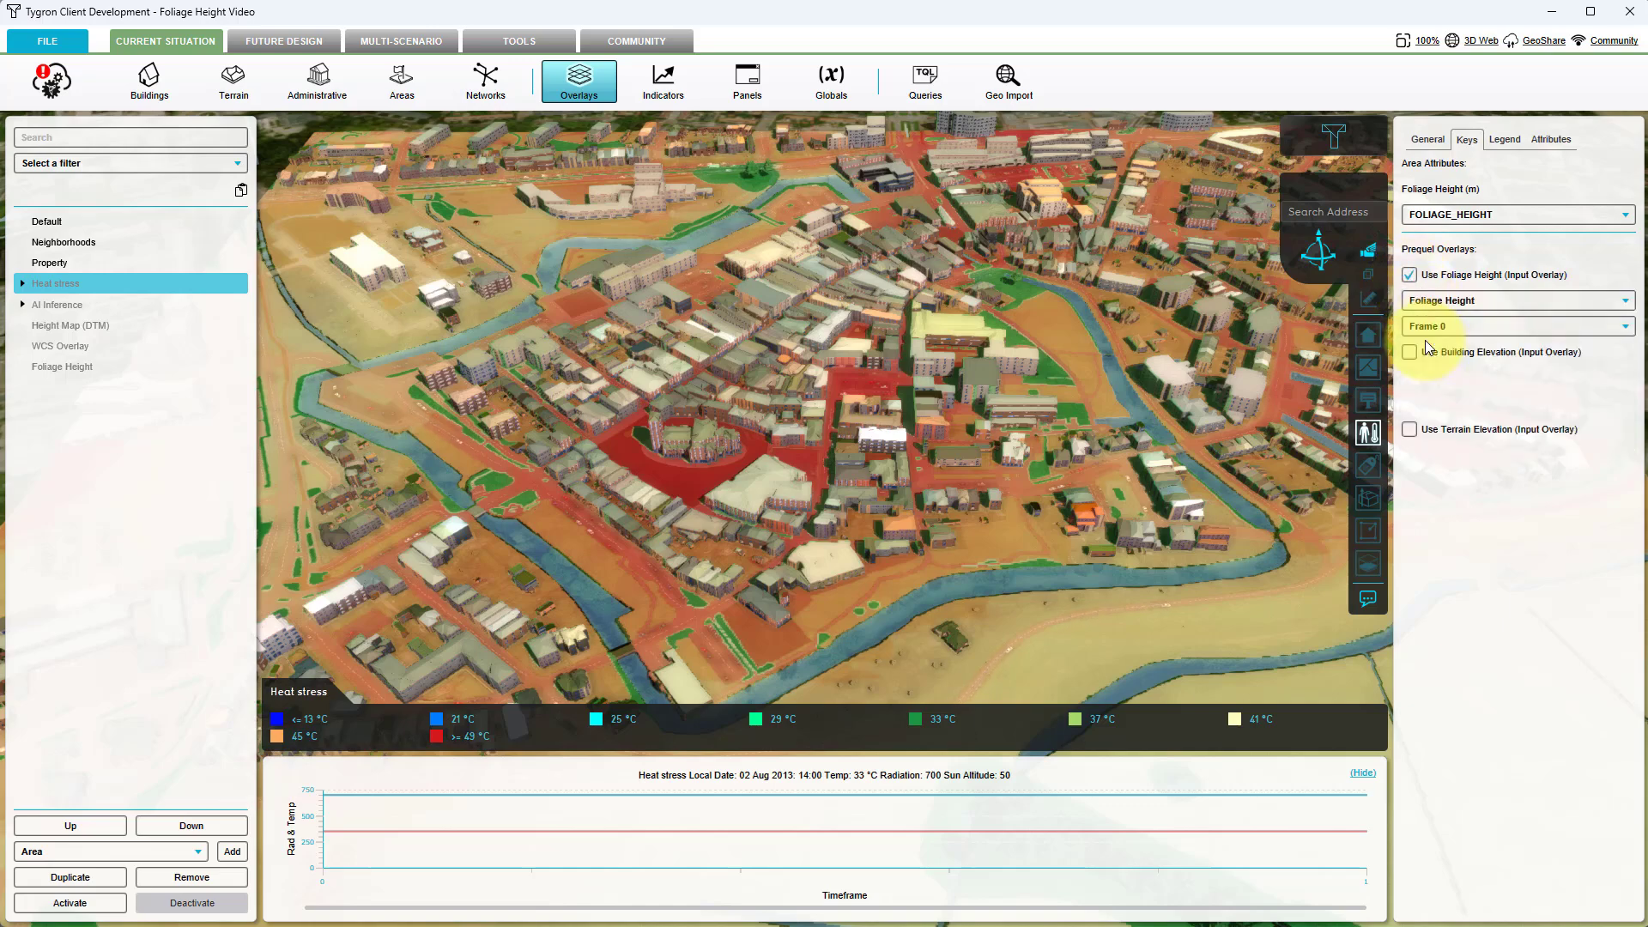
# Make the Heat stress overlay active in calculation.
pyautogui.click(1427, 141)
pyautogui.click(1416, 172)
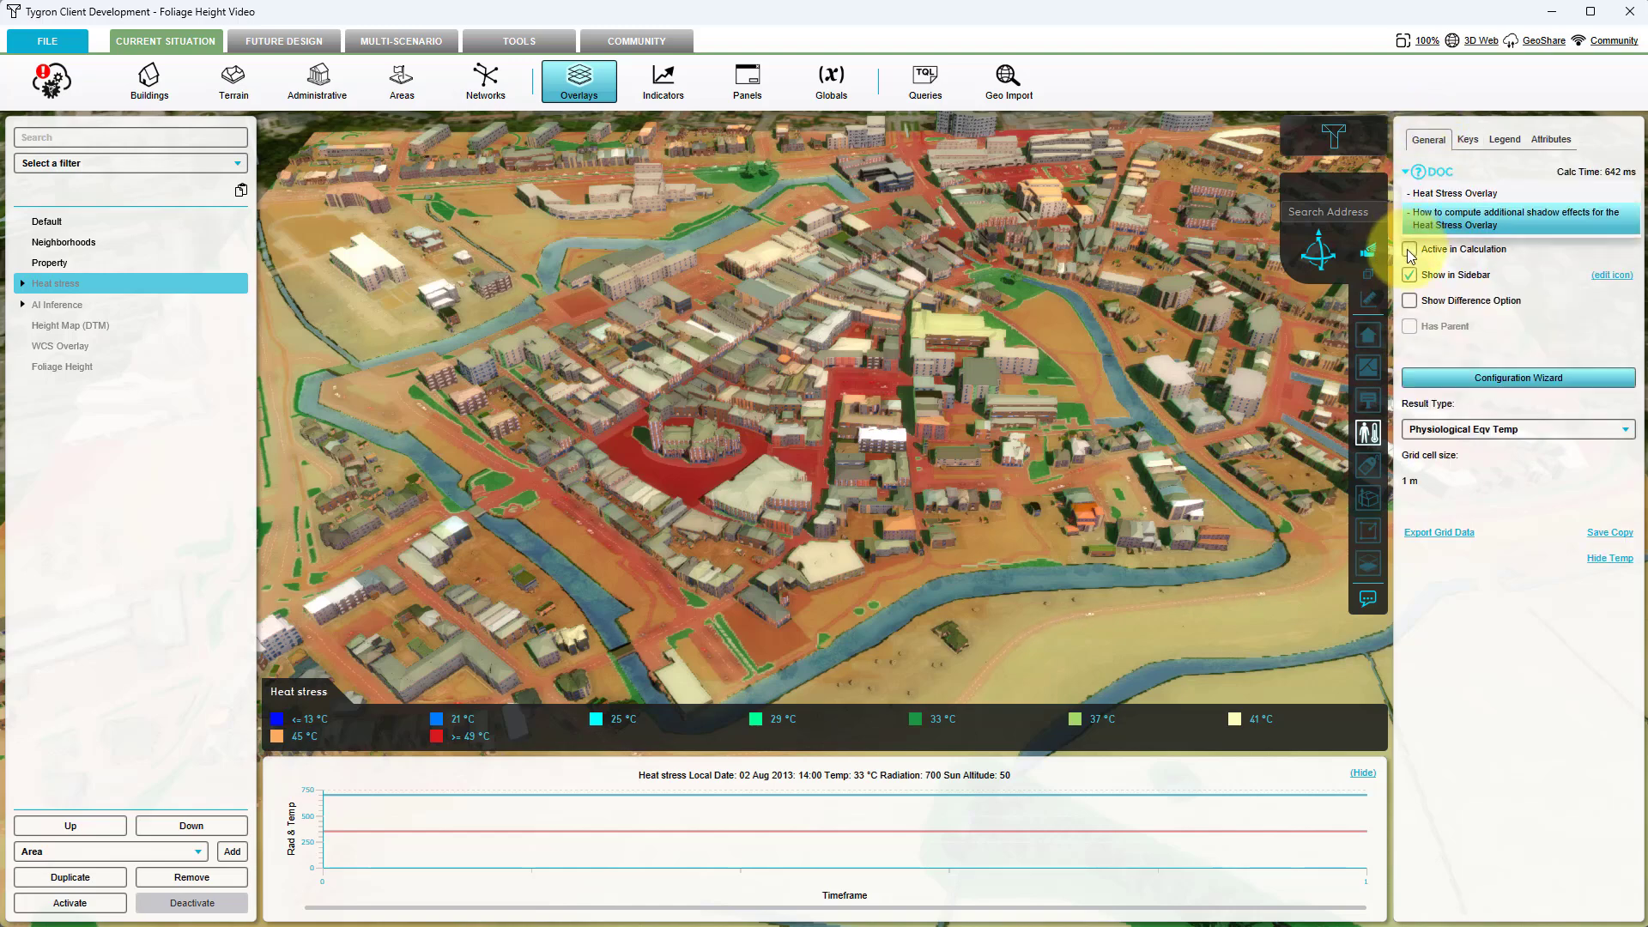
pyautogui.click(1409, 250)
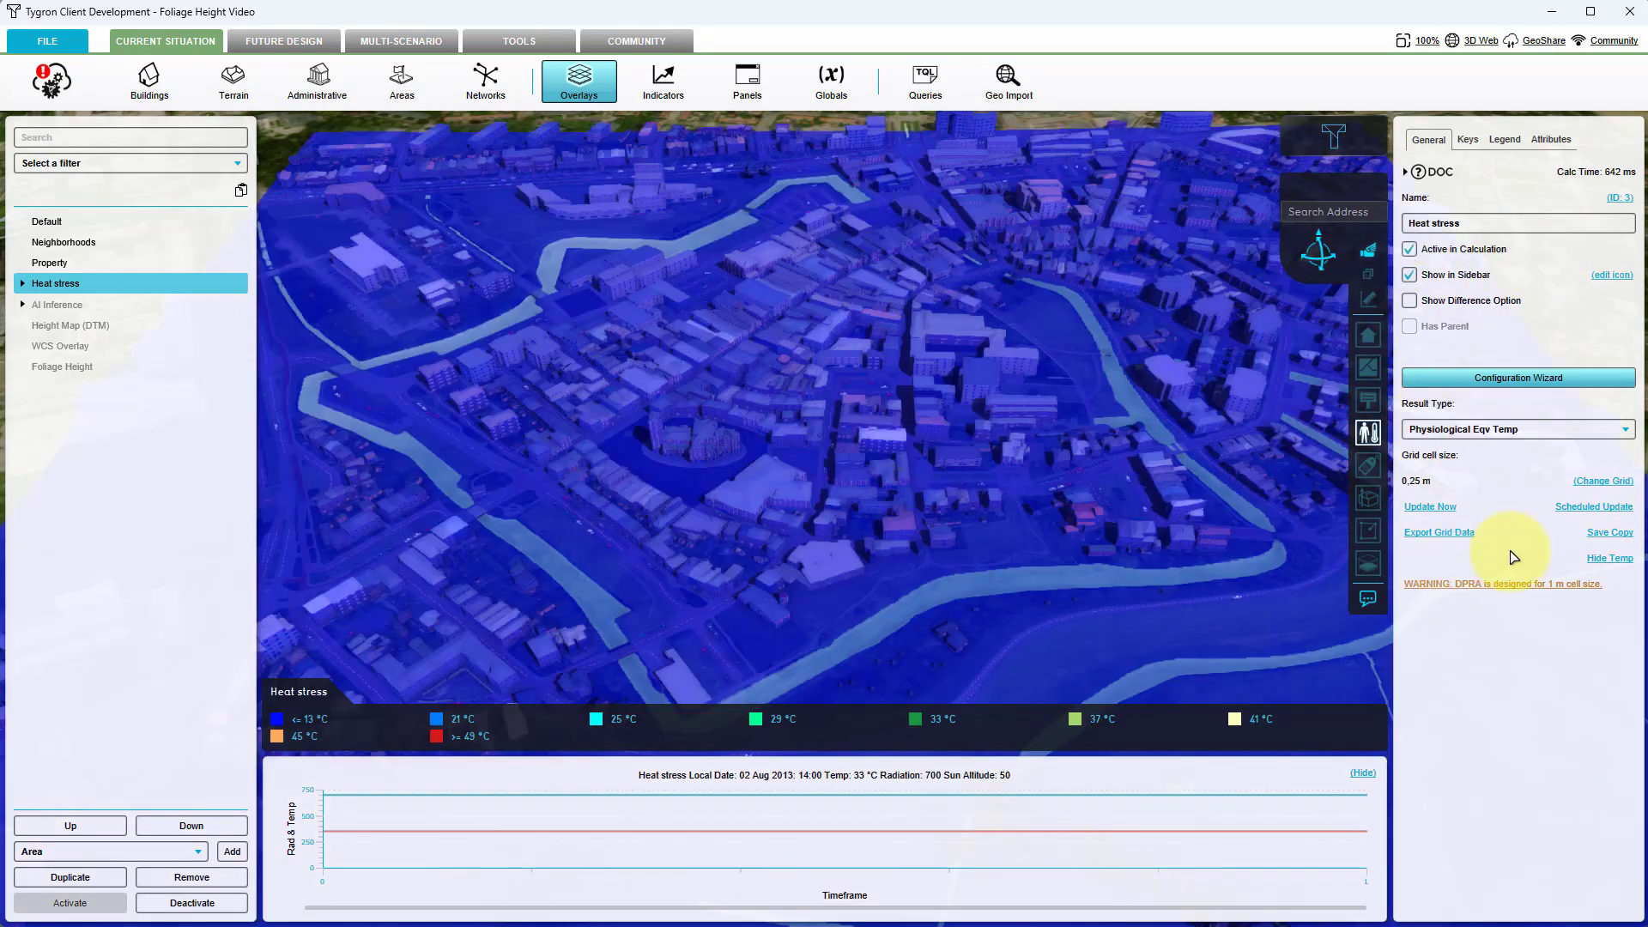
# Set the grid cell size of the Heat stress overlay to 1 m and apply it.
pyautogui.click(1585, 483)
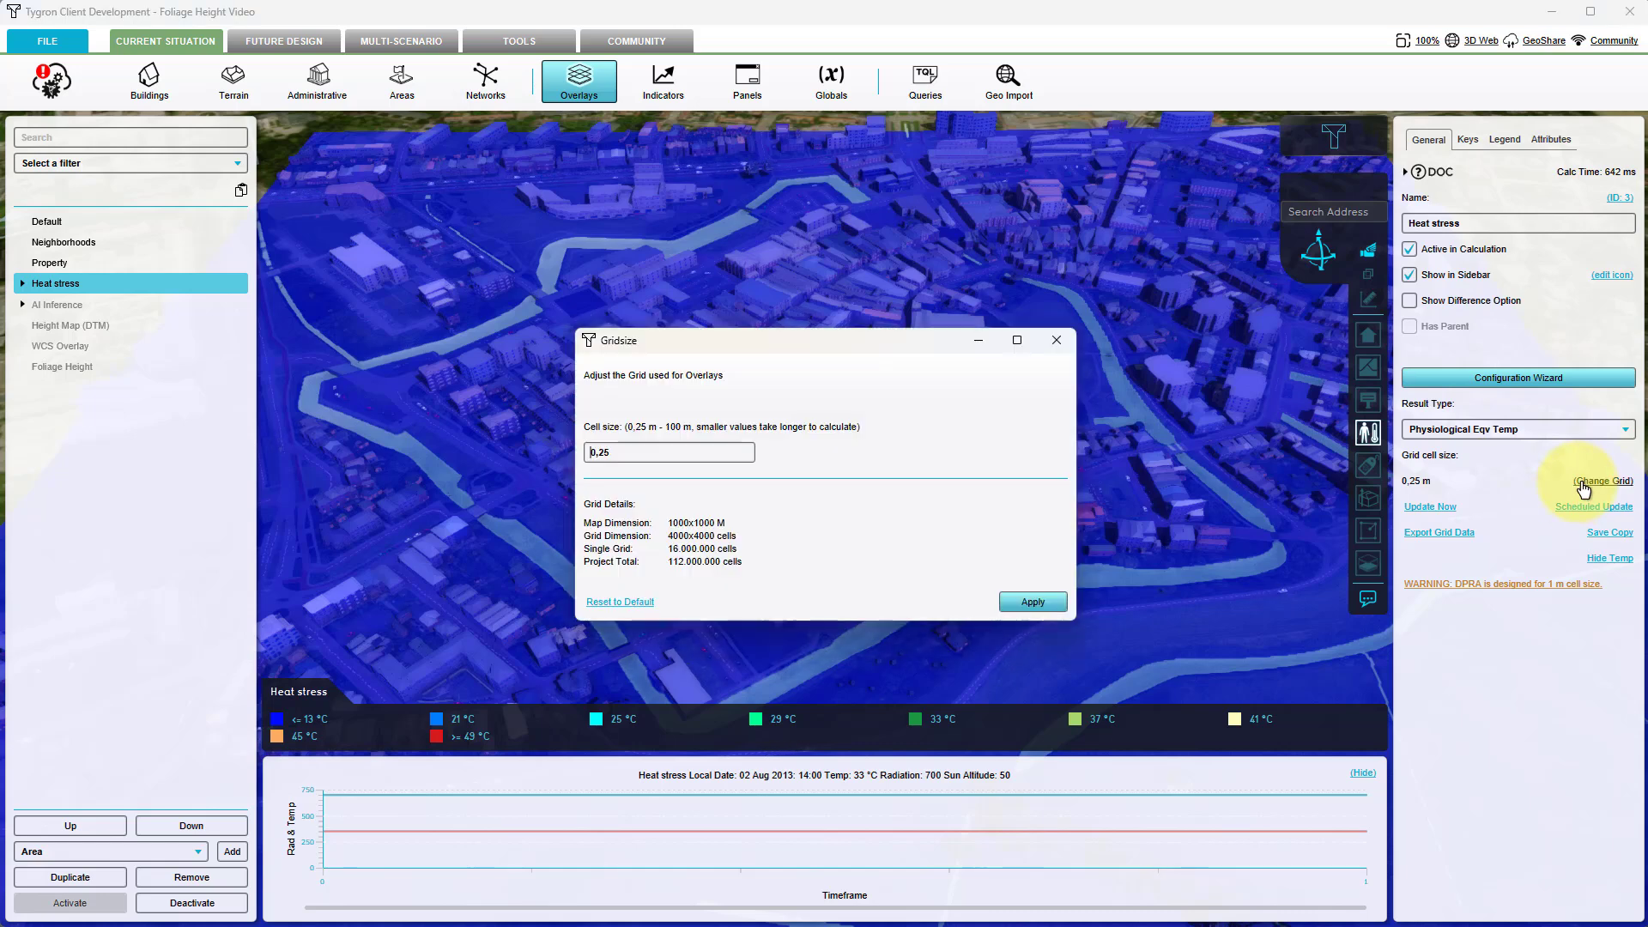
pyautogui.moveTo(623, 453); pyautogui.dragTo(558, 452)
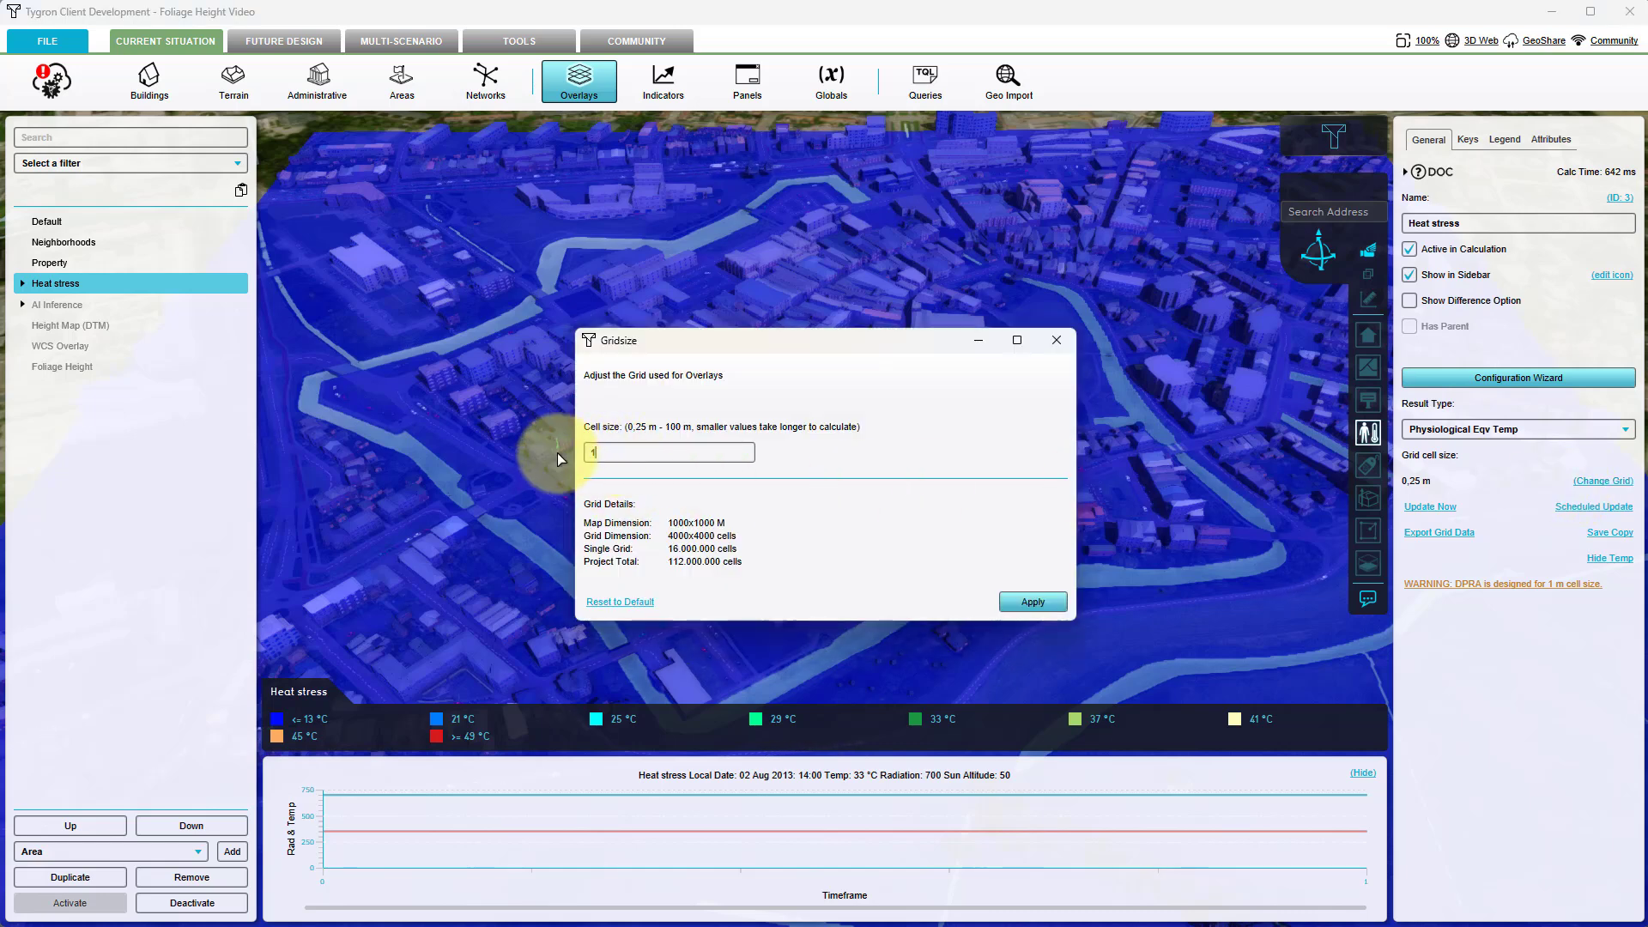
pyautogui.write('1')
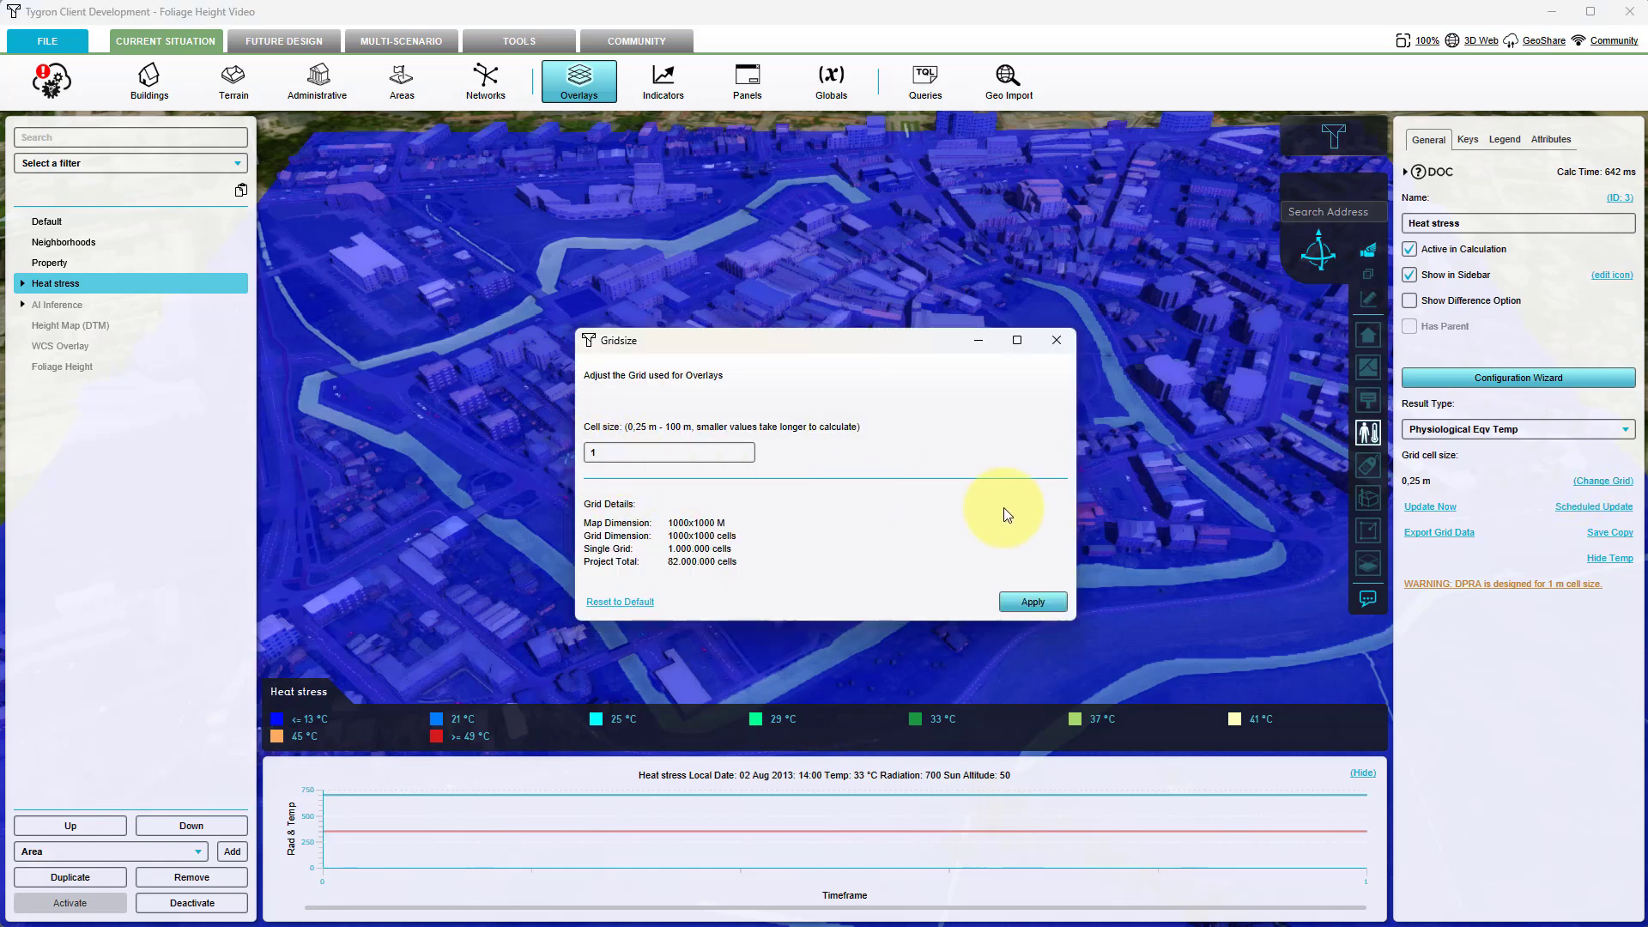
pyautogui.click(1033, 602)
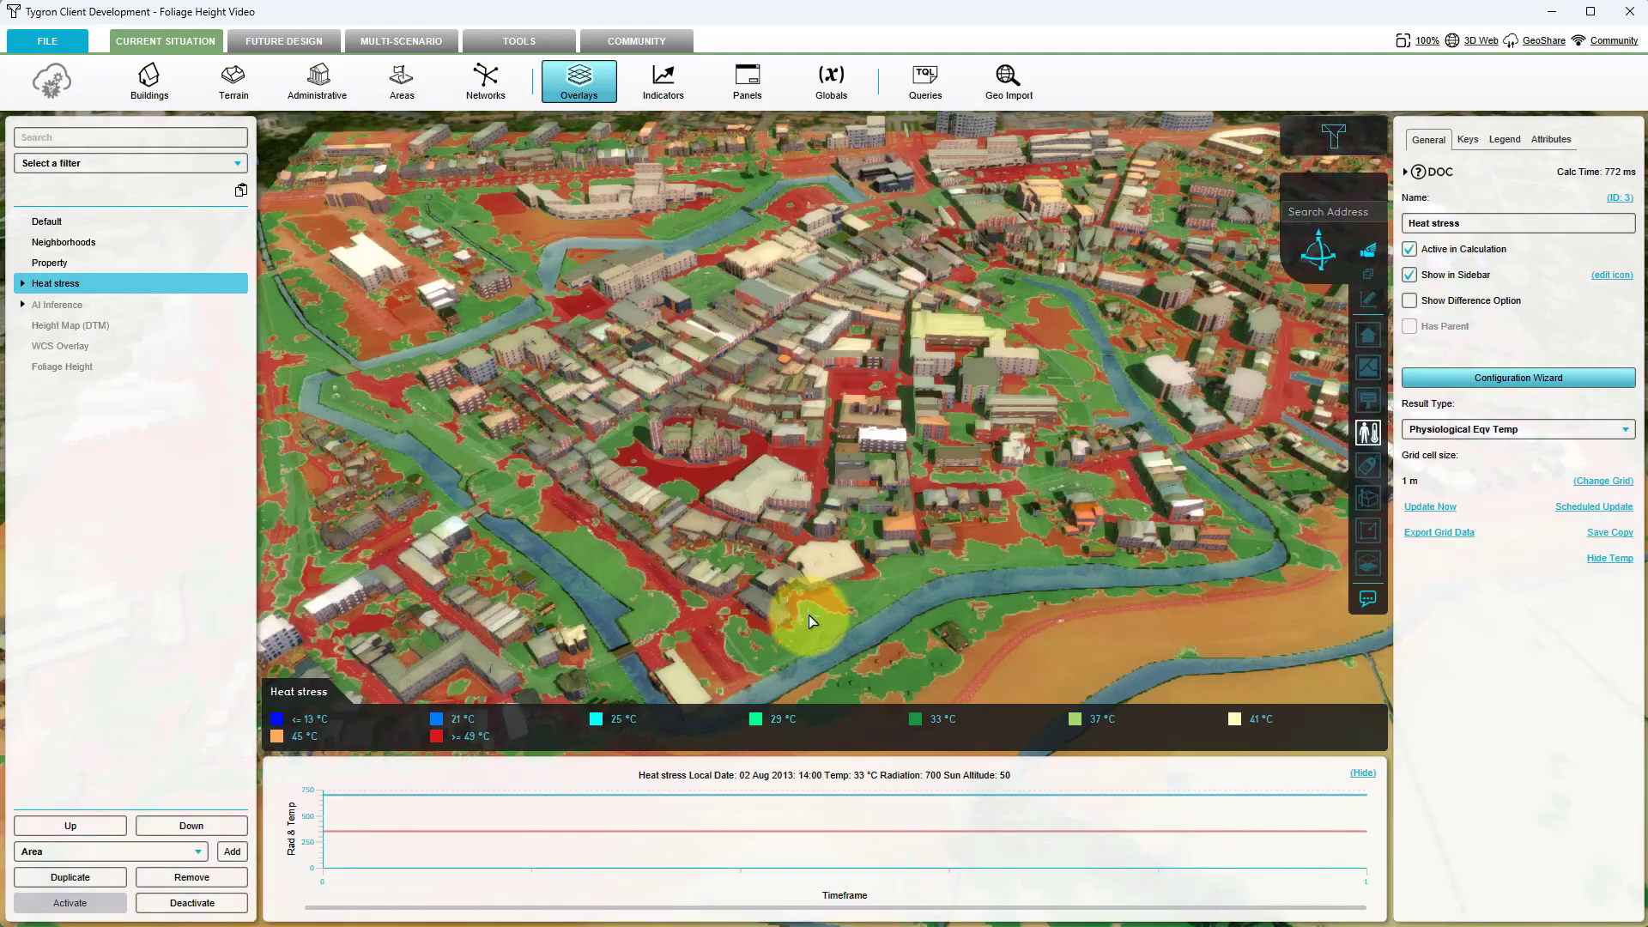
# Examine the recalculated Heat stress map and its Foliage height (result) child overlay across the project area.
pyautogui.moveTo(940, 616); pyautogui.dragTo(944, 568)
pyautogui.scroll(2, 932, 611)
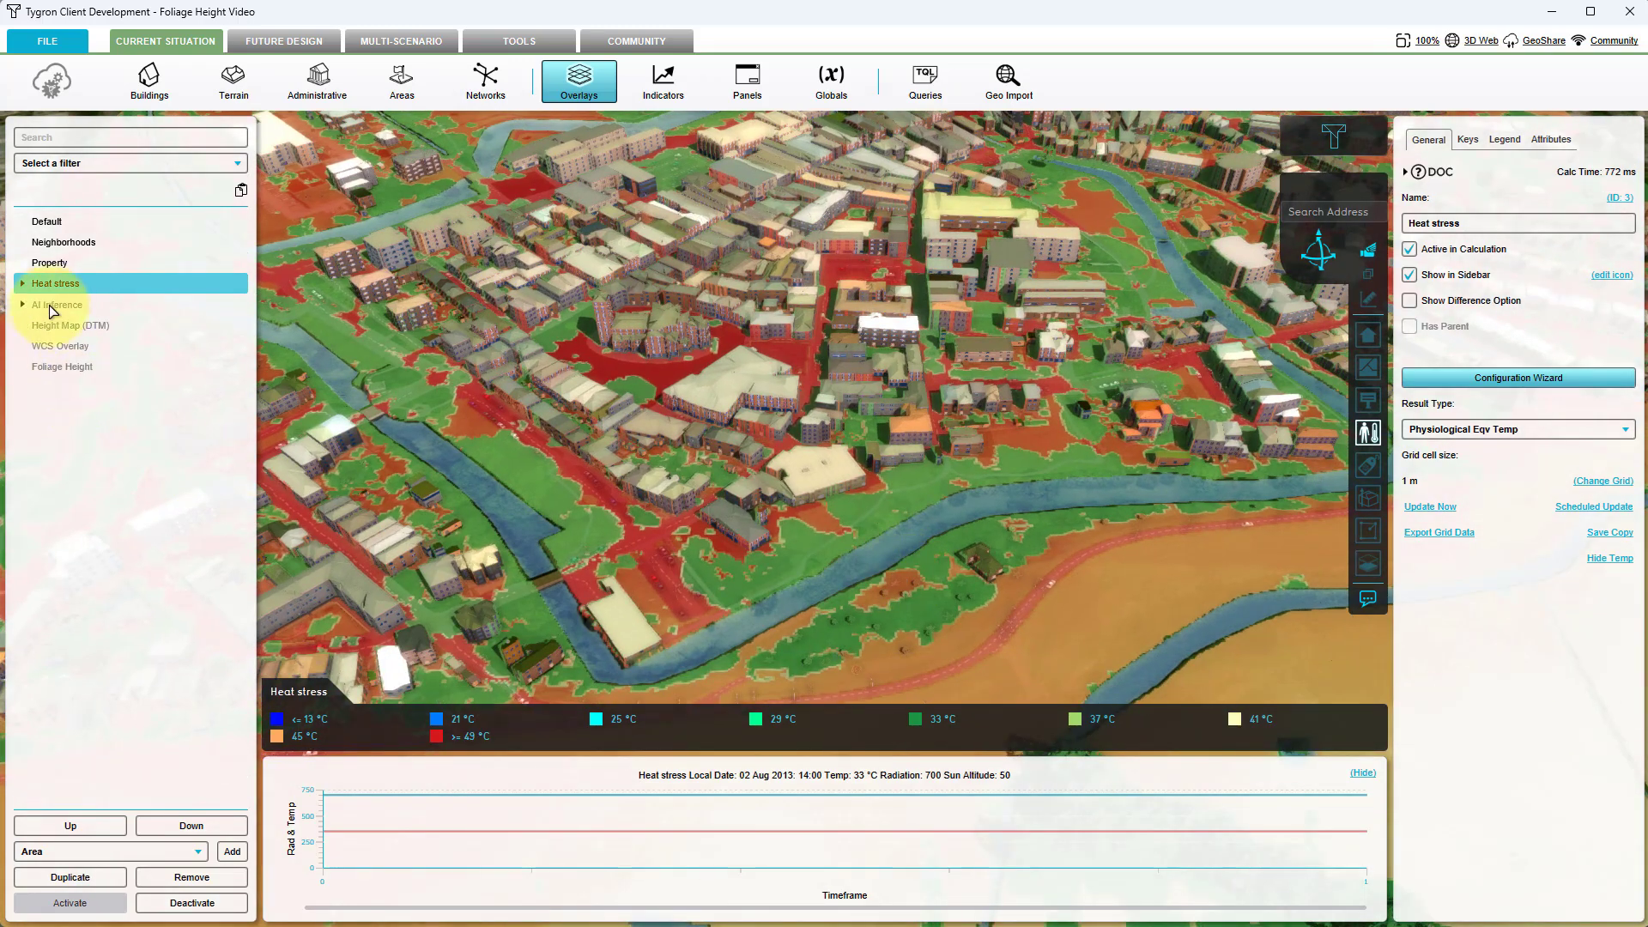
pyautogui.click(23, 284)
pyautogui.click(53, 308)
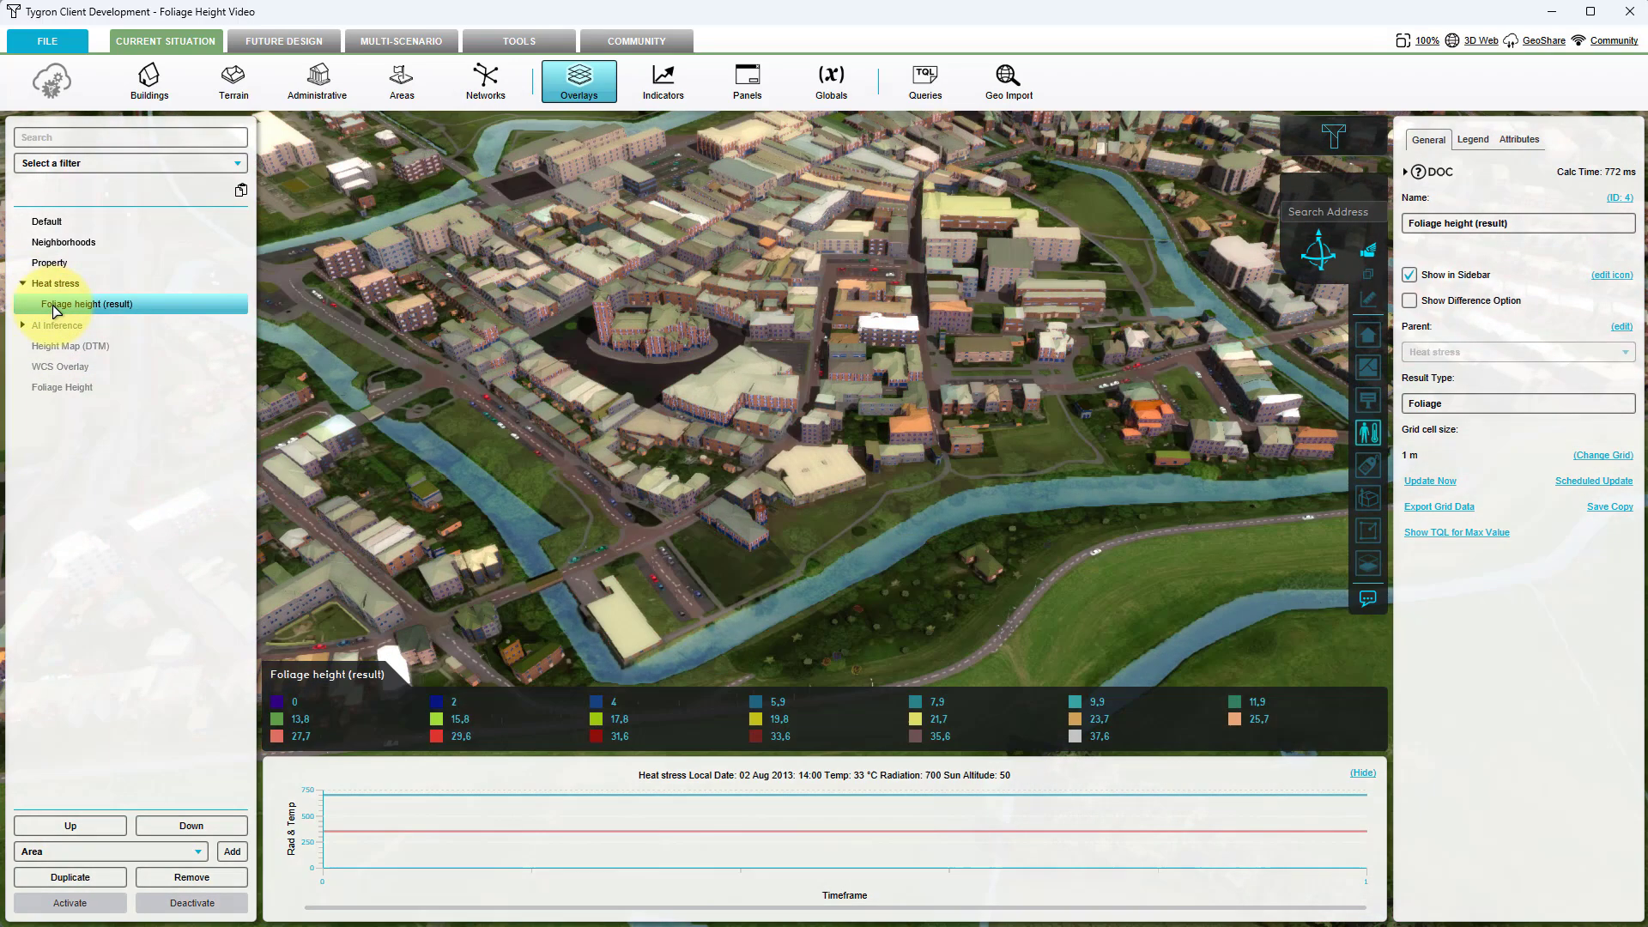
pyautogui.moveTo(1036, 549); pyautogui.dragTo(874, 486)
pyautogui.moveTo(693, 477); pyautogui.dragTo(810, 583)
pyautogui.scroll(-2, 815, 555)
pyautogui.scroll(-2, 816, 554)
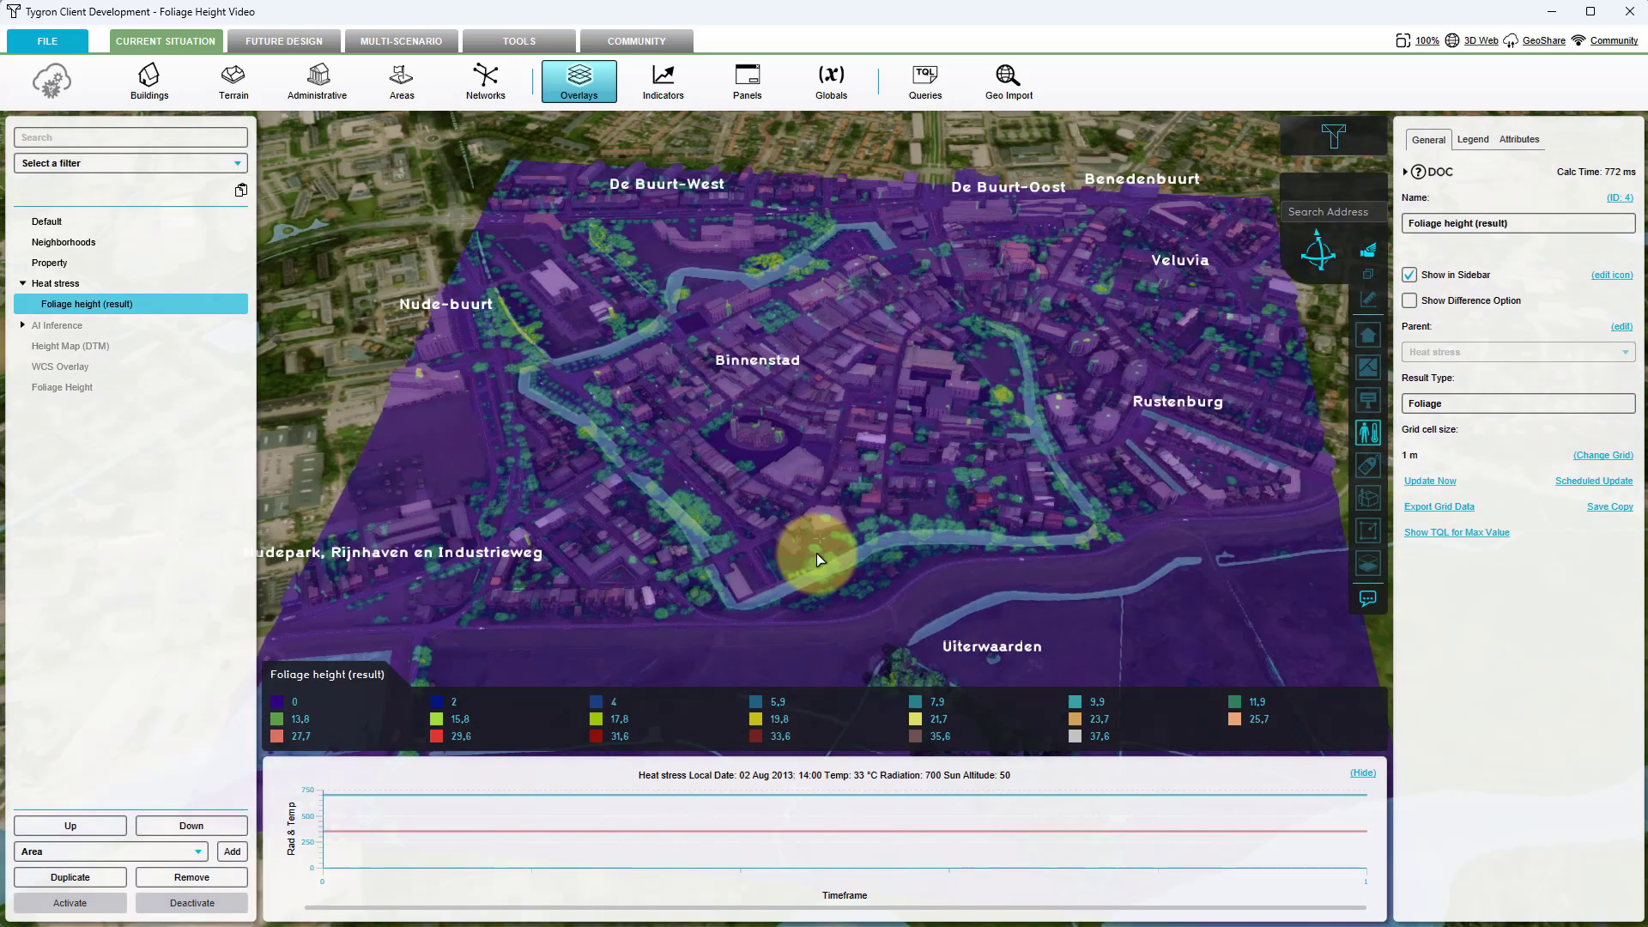
pyautogui.scroll(3, 825, 518)
pyautogui.scroll(3, 829, 515)
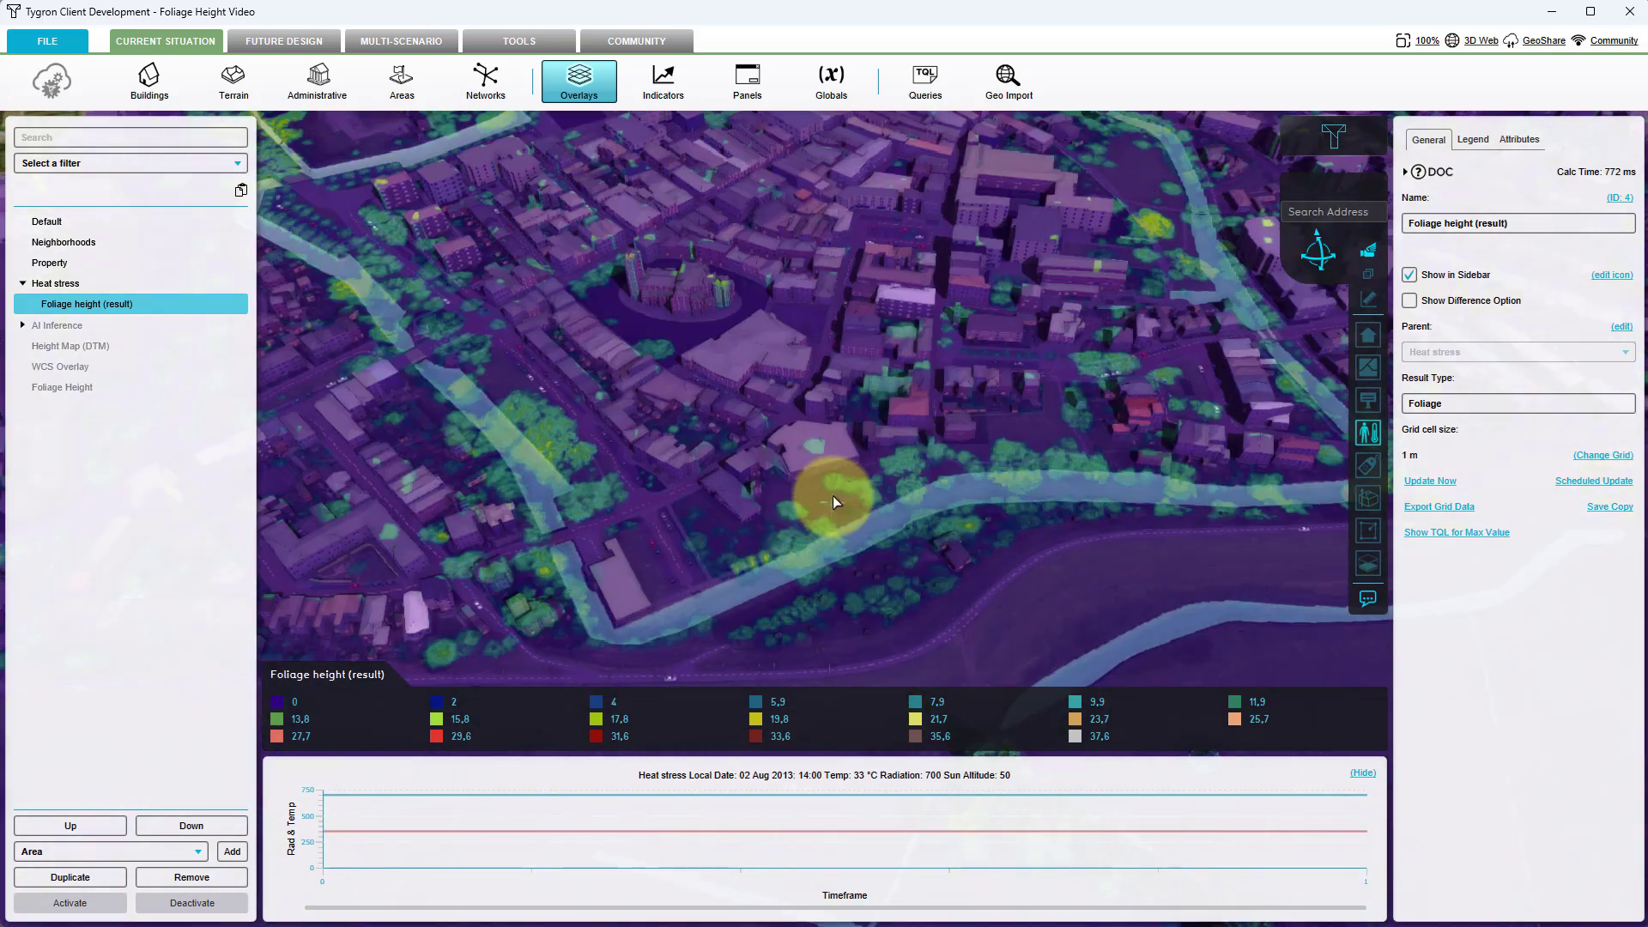